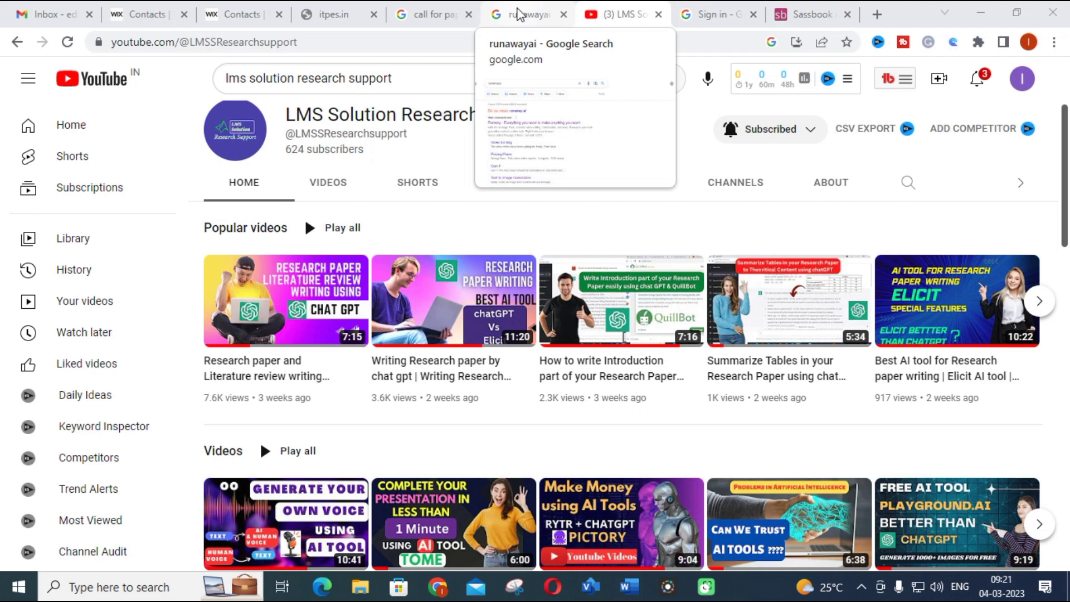
- Switch to the Google results for Runway and open the runwayml.com homepage
click(518, 13)
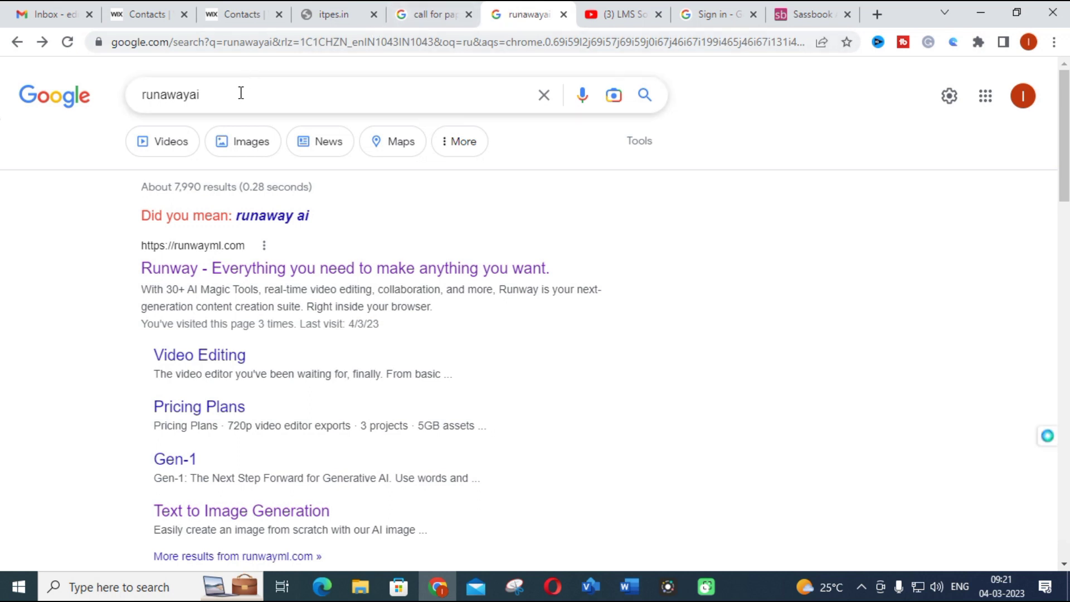
click(221, 275)
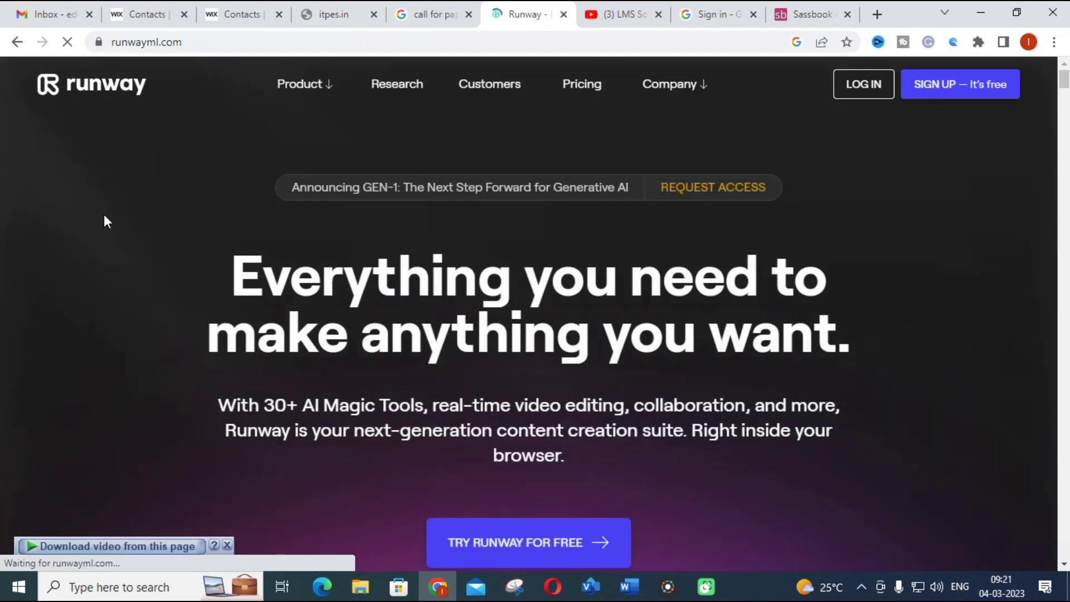
- In the Runway app, open the AI Magic Tools catalogue and filter it to Audio tools
click(326, 85)
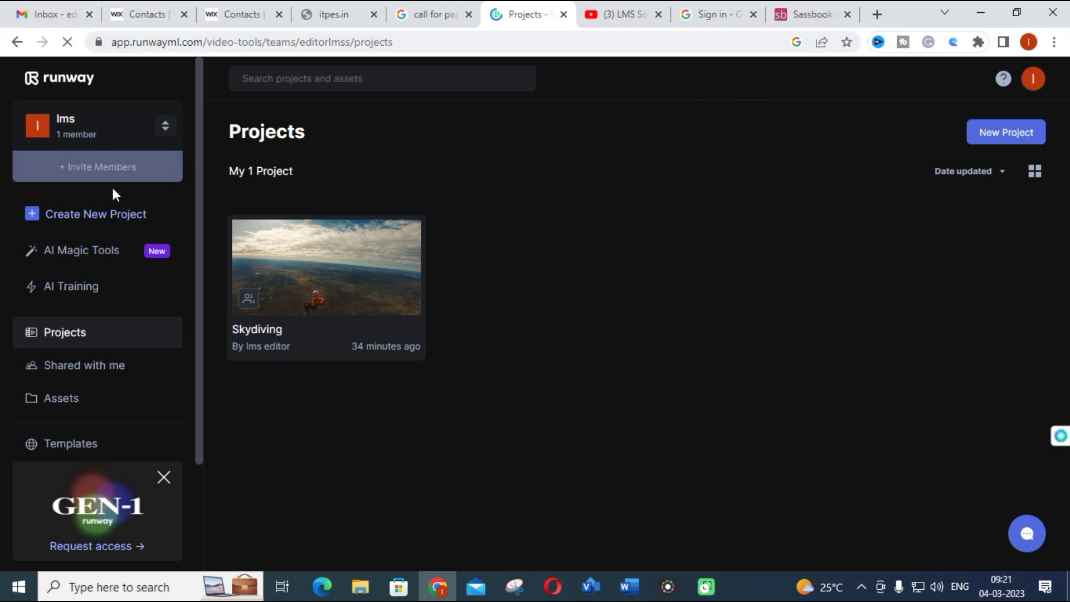
click(110, 225)
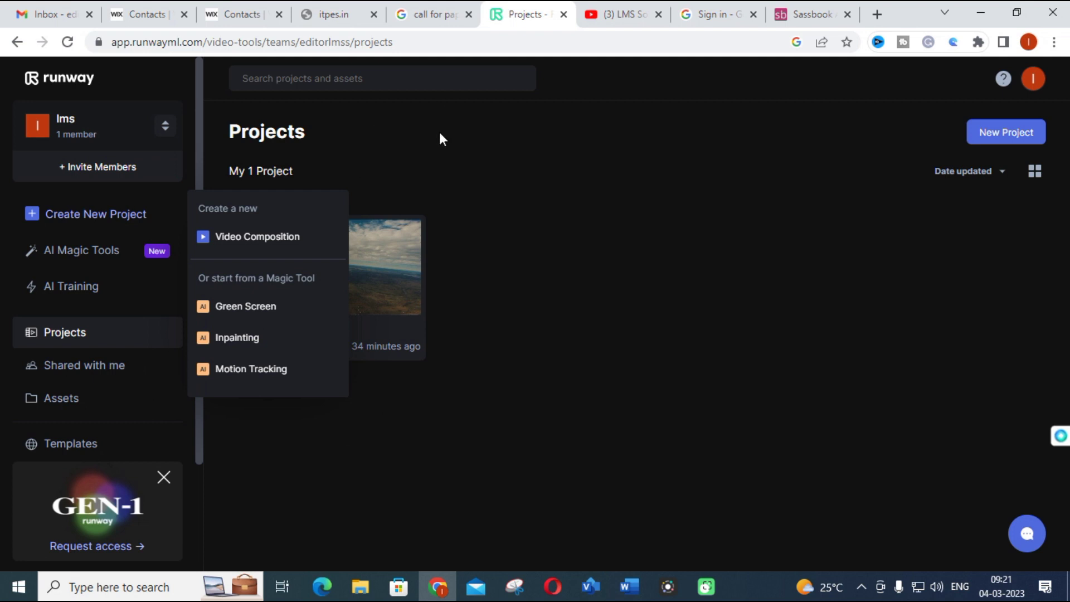
click(434, 168)
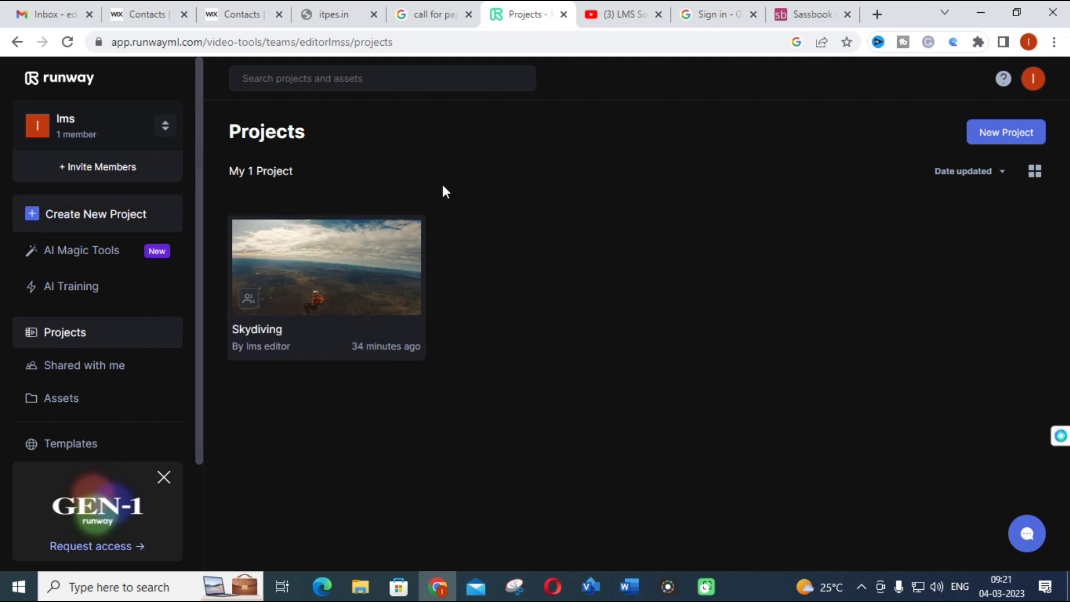
click(80, 254)
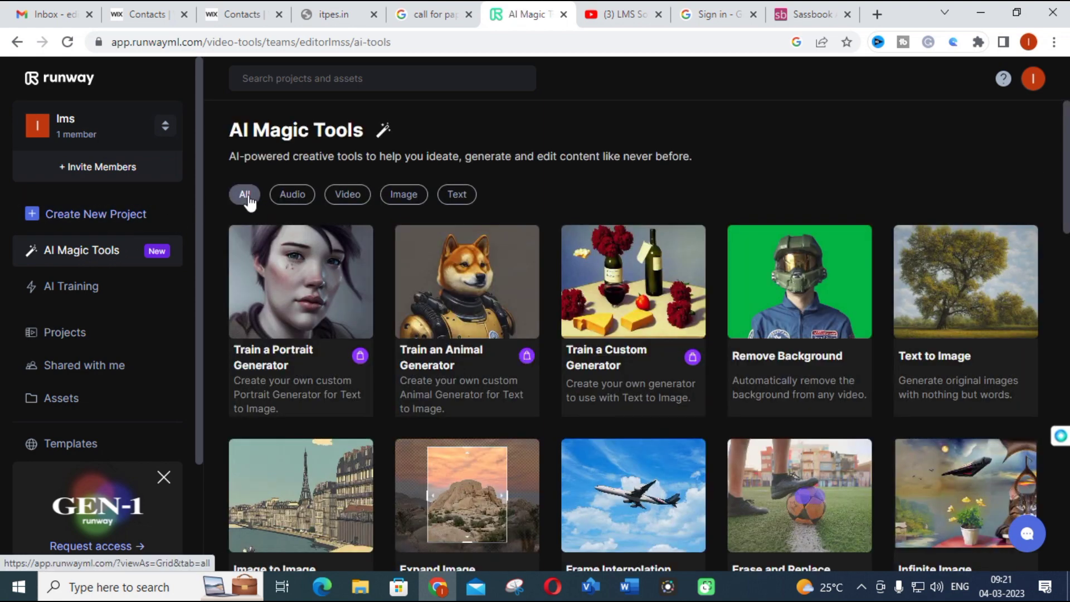
click(289, 199)
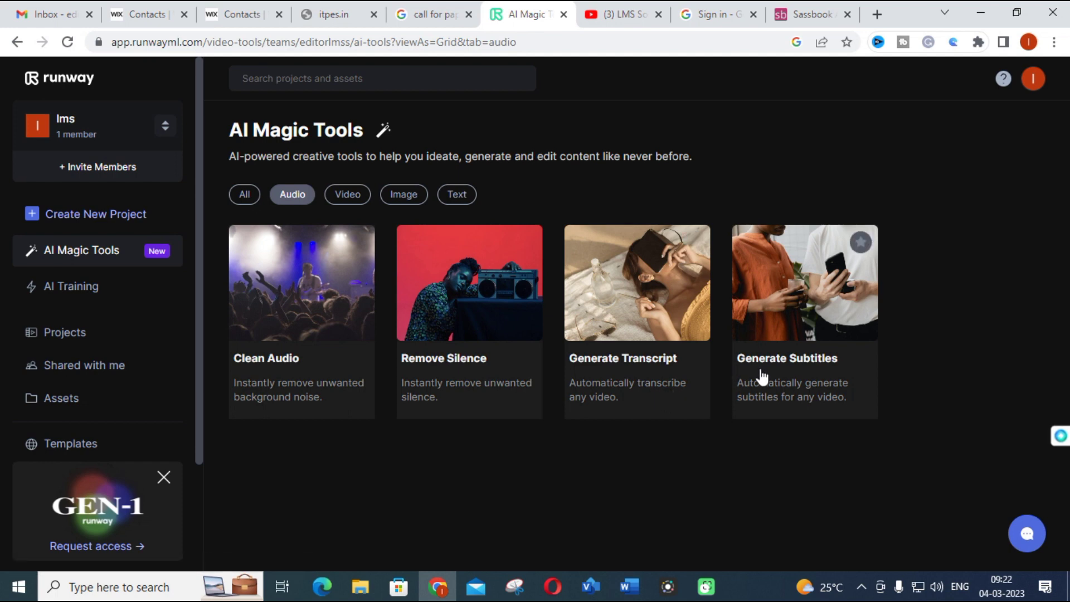
- Add the Video category to the catalogue filter and scroll through the tool cards
click(349, 195)
scroll(392, 283, down, 1)
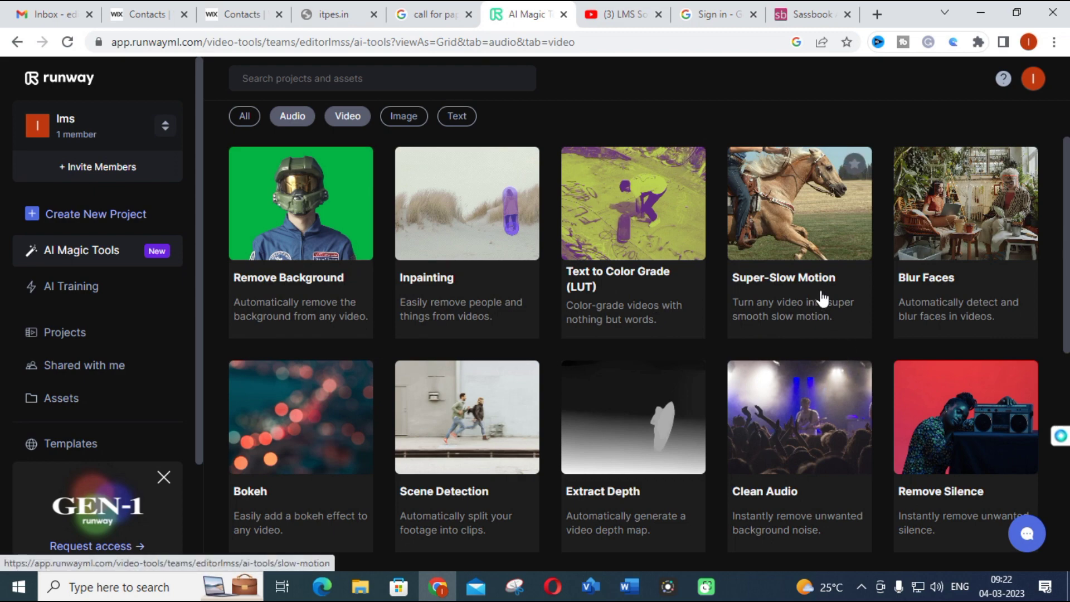
scroll(941, 297, down, 3)
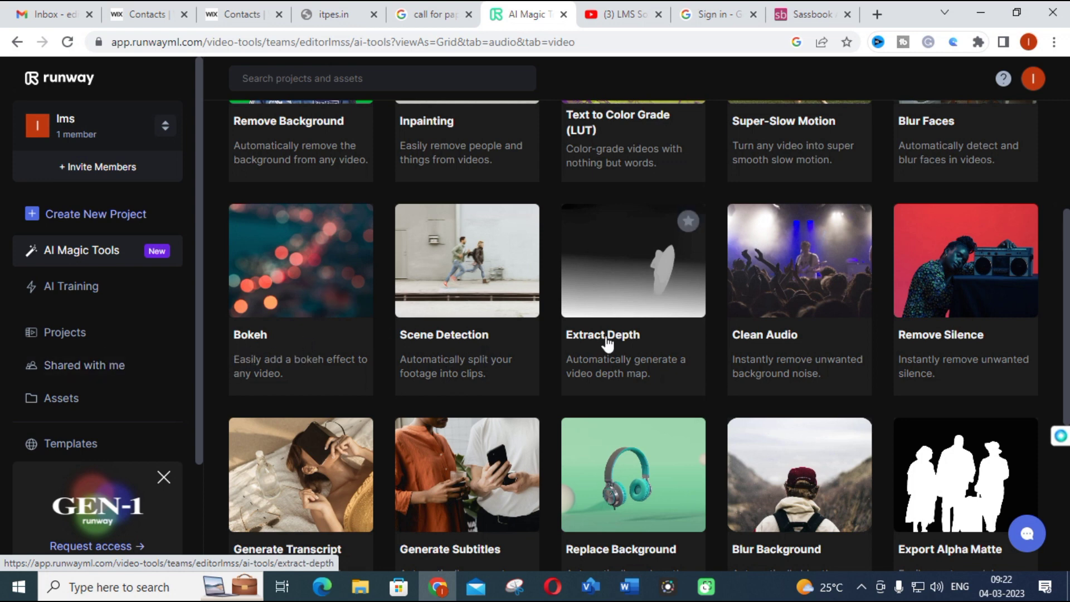
scroll(875, 301, down, 1)
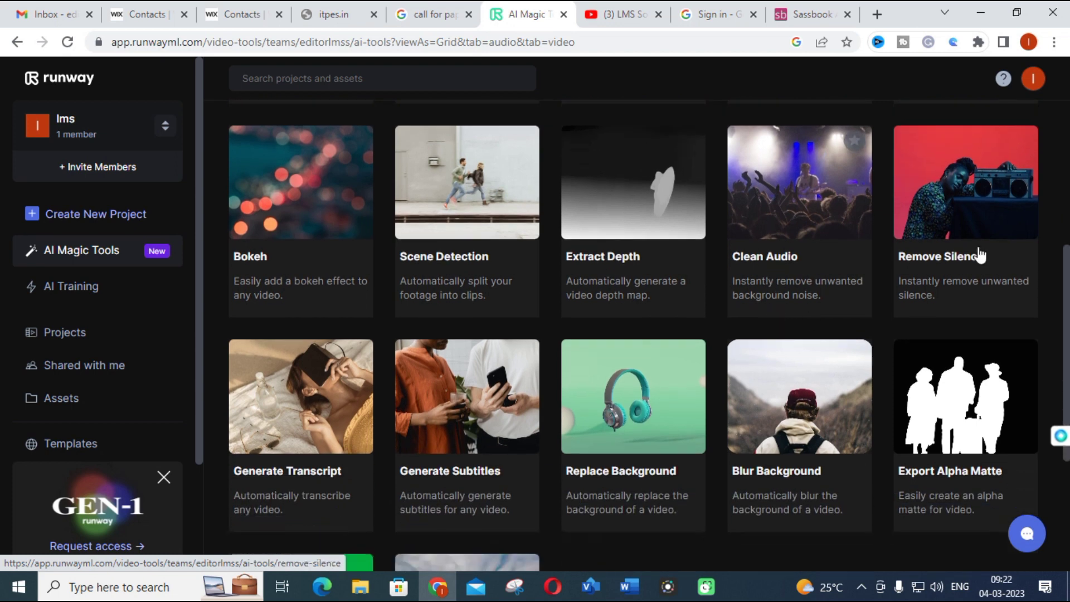
scroll(406, 279, down, 1)
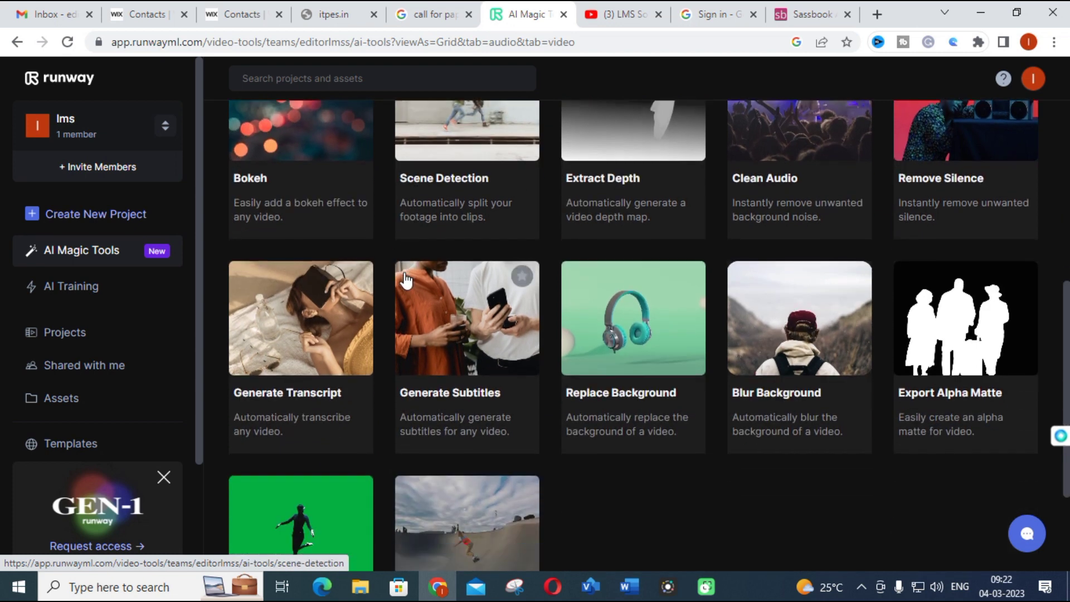
scroll(387, 287, down, 2)
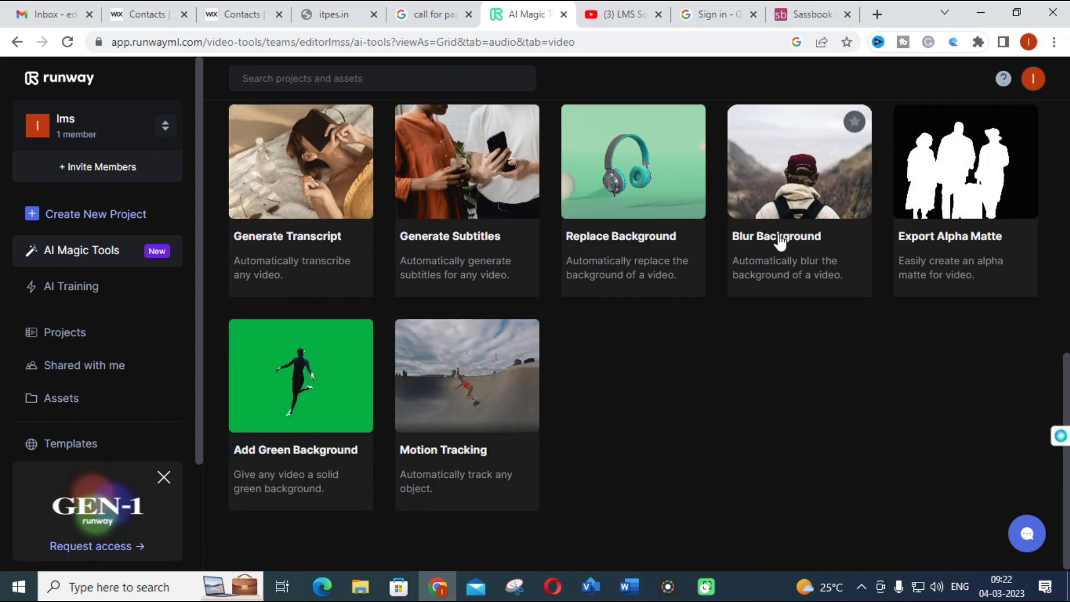
scroll(288, 443, up, 5)
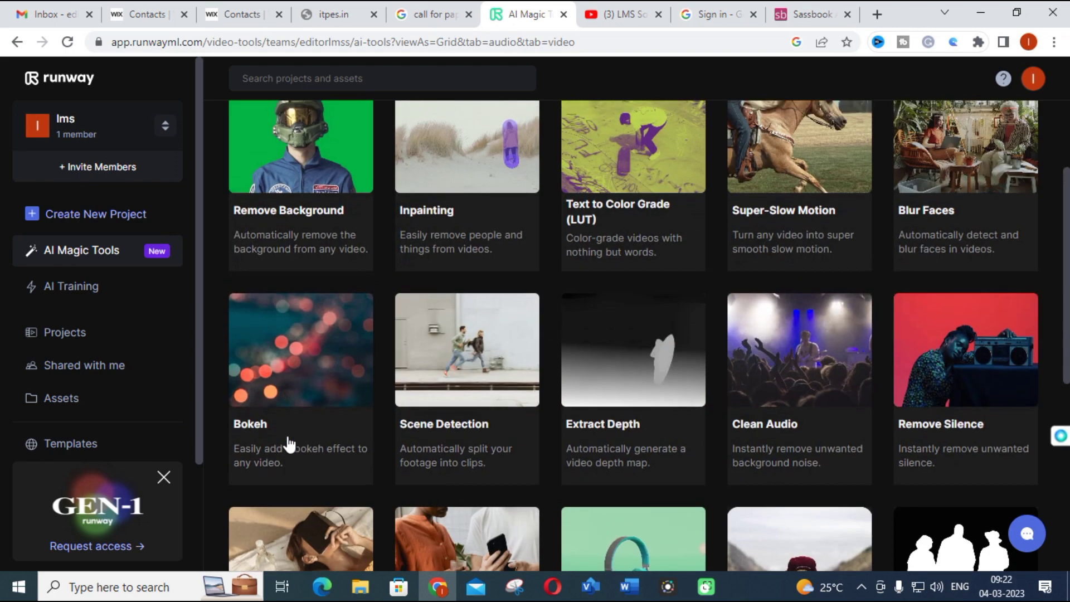
scroll(288, 443, up, 3)
click(411, 195)
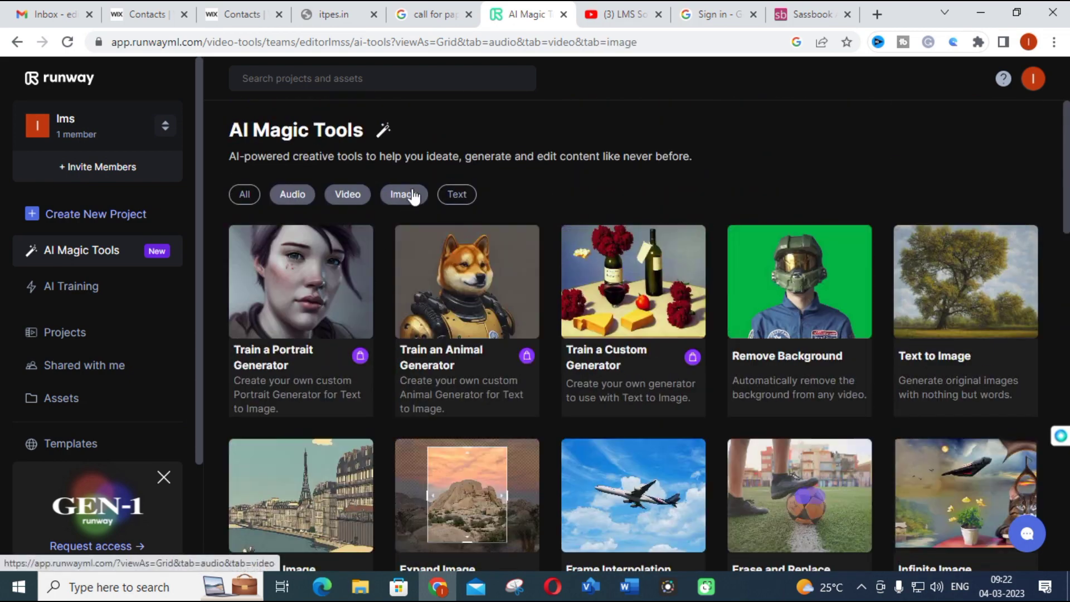
scroll(406, 239, down, 4)
scroll(404, 250, up, 1)
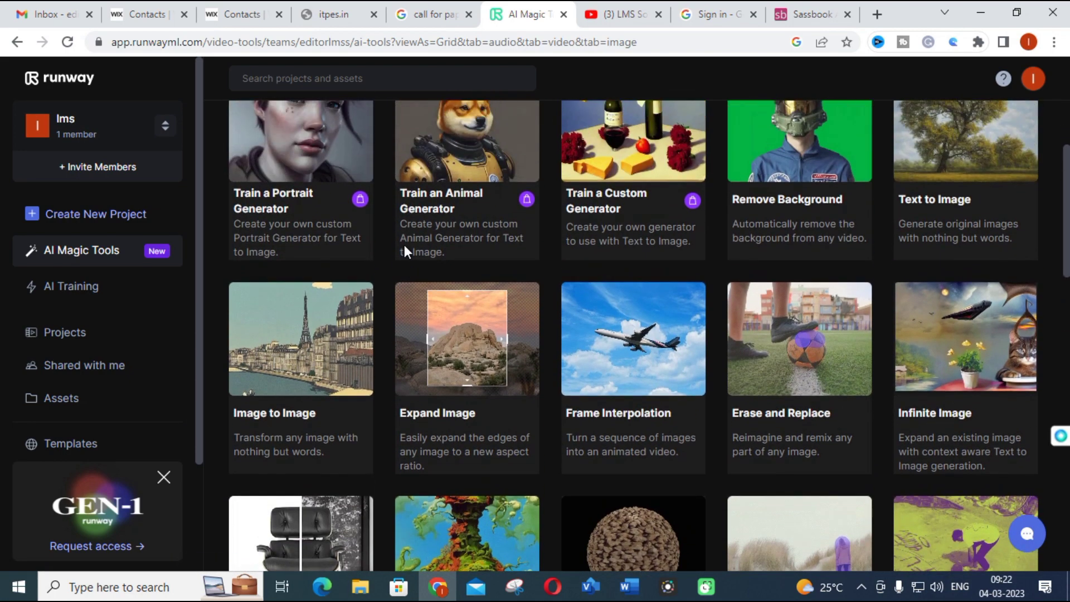
scroll(454, 226, up, 1)
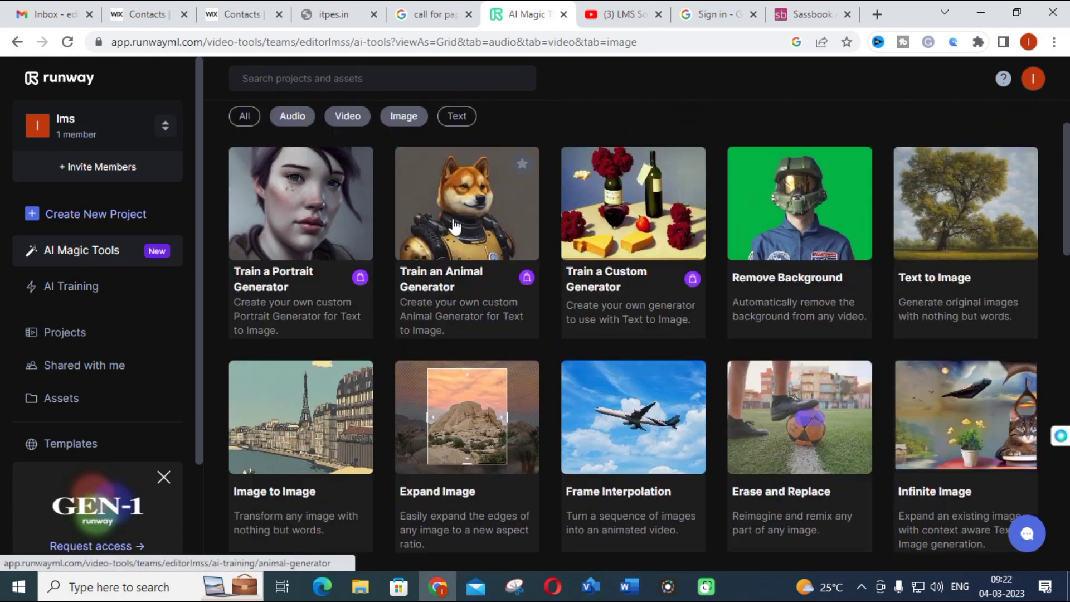
scroll(454, 226, up, 1)
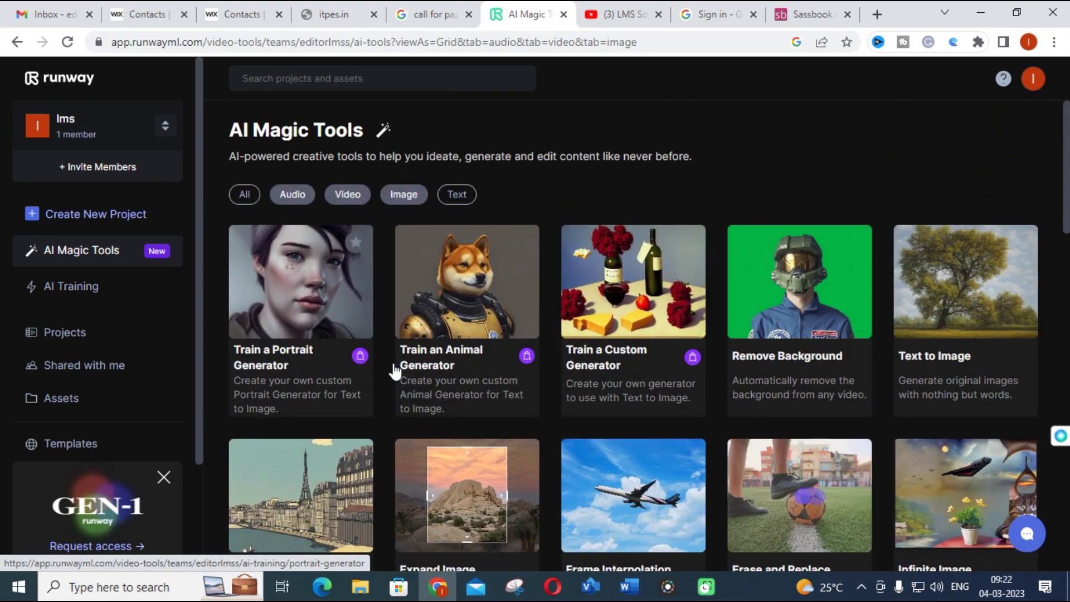
scroll(797, 323, down, 1)
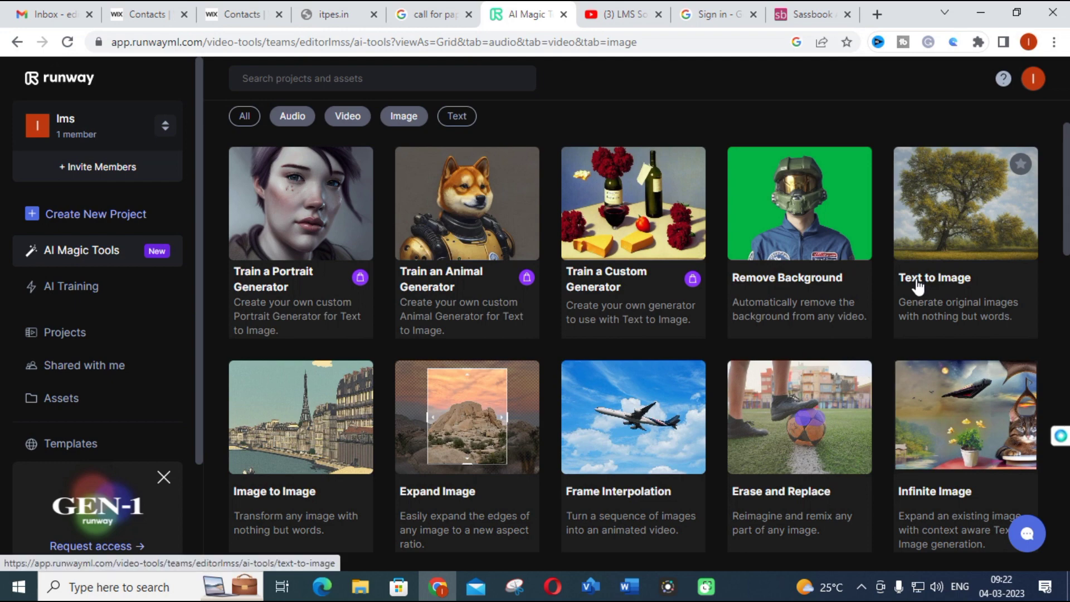
scroll(917, 289, down, 2)
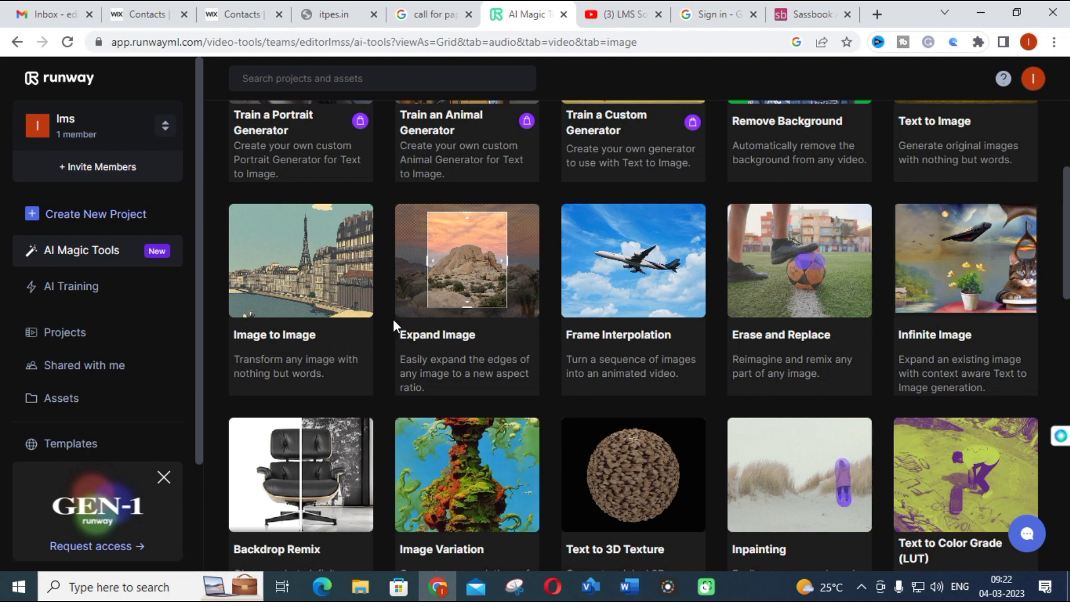
scroll(780, 251, down, 3)
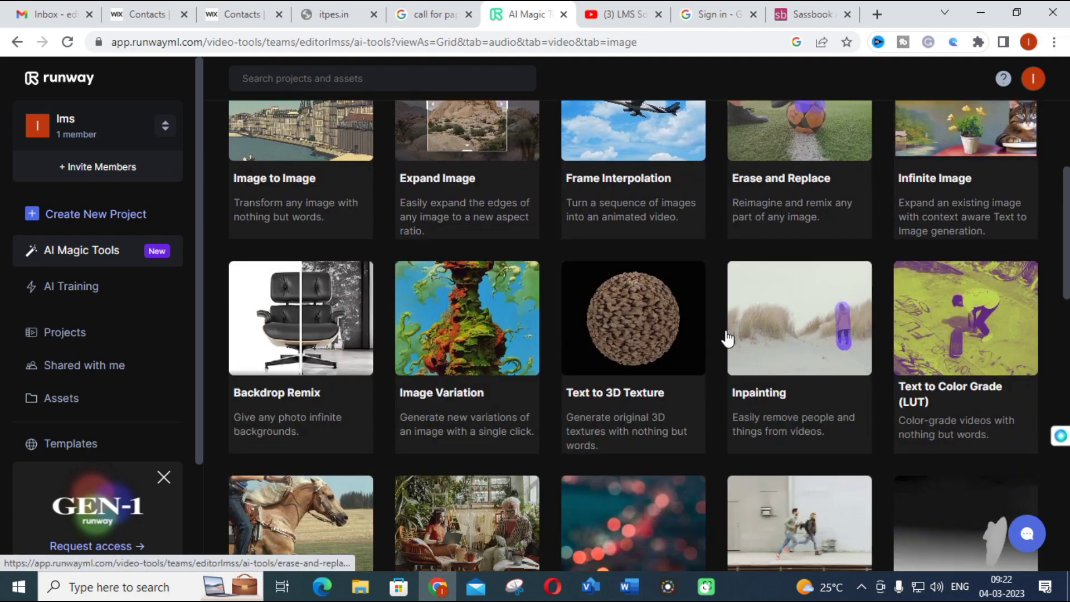
scroll(490, 284, down, 1)
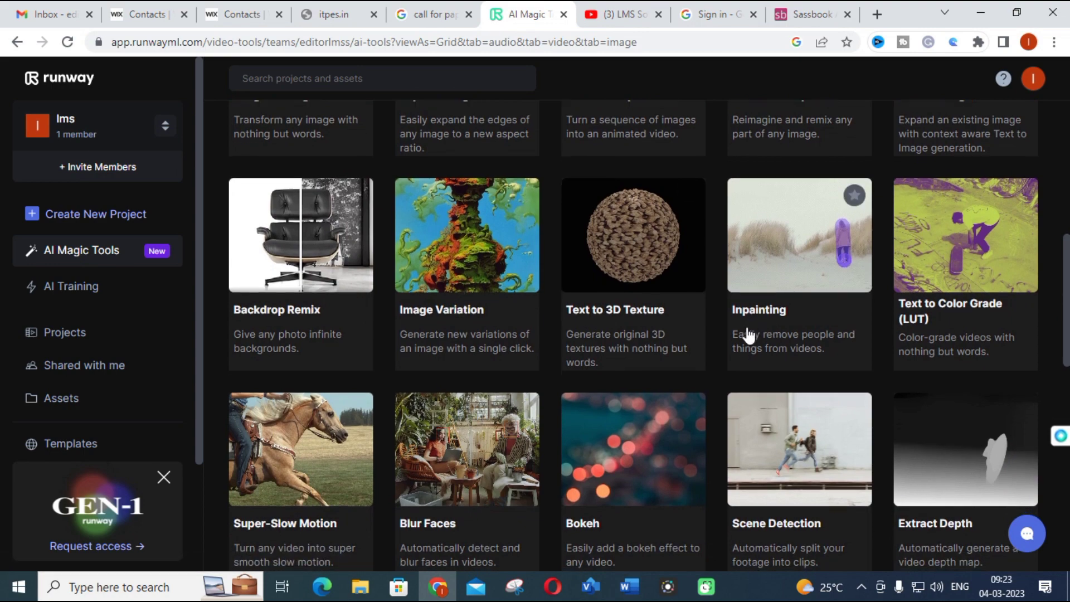
scroll(502, 345, down, 2)
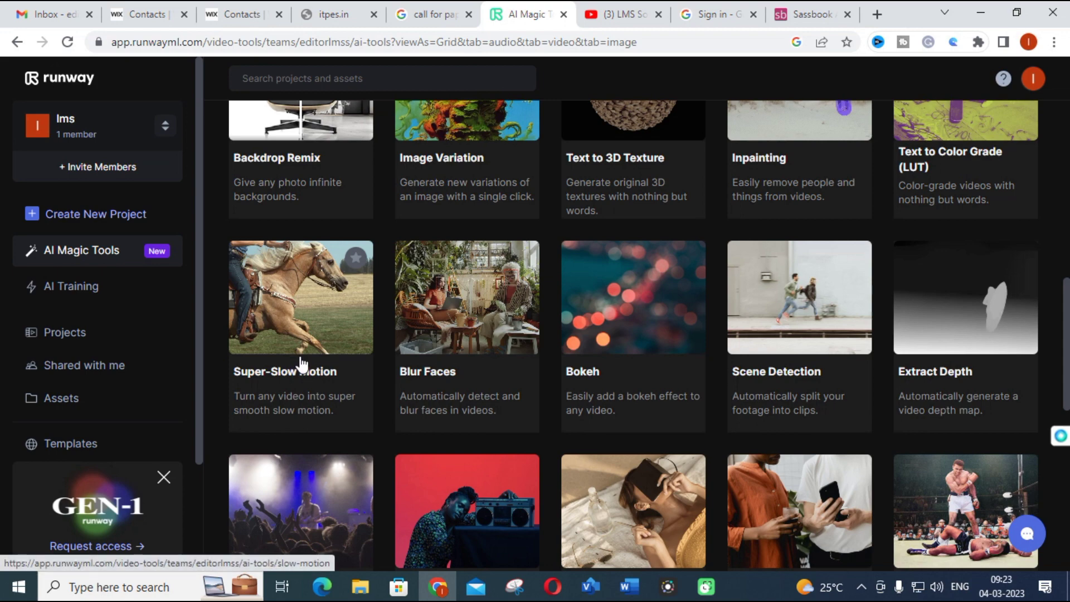
scroll(298, 365, up, 8)
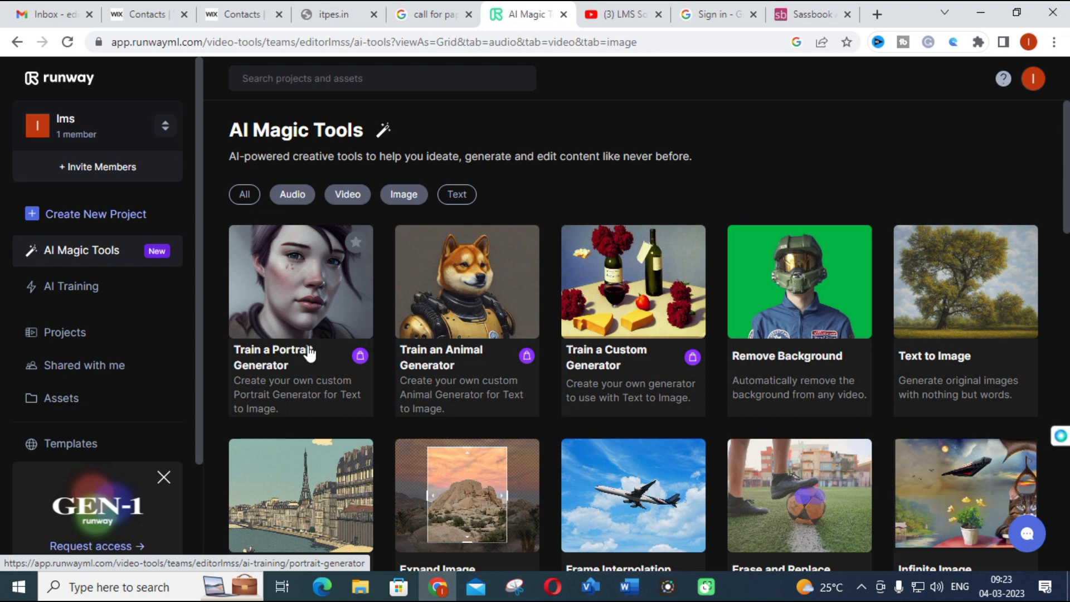
- Create a new Inpainting project from the Create New Project menu
click(86, 219)
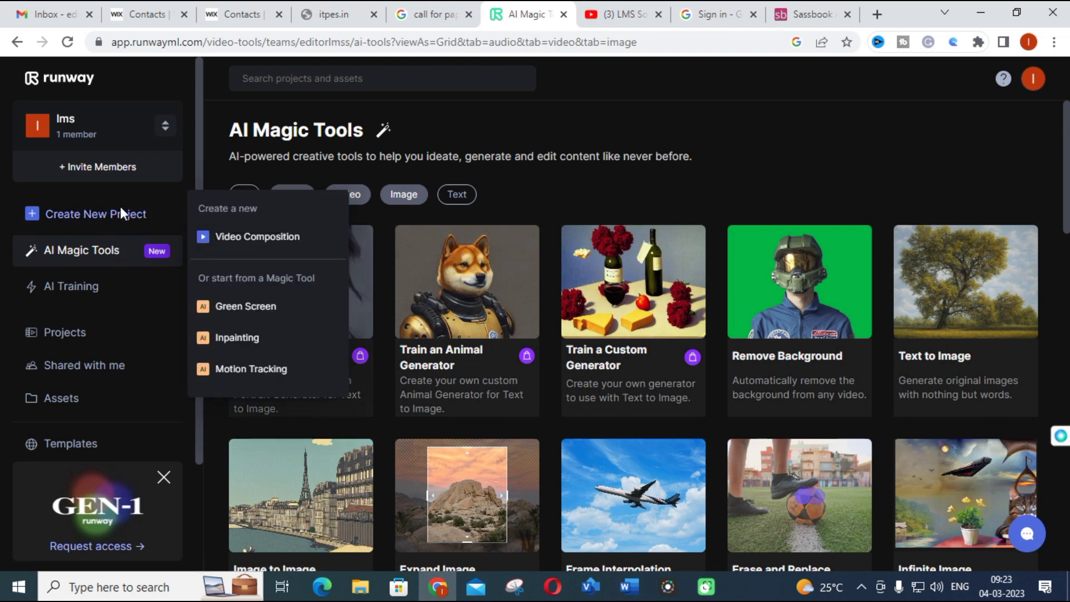
click(250, 337)
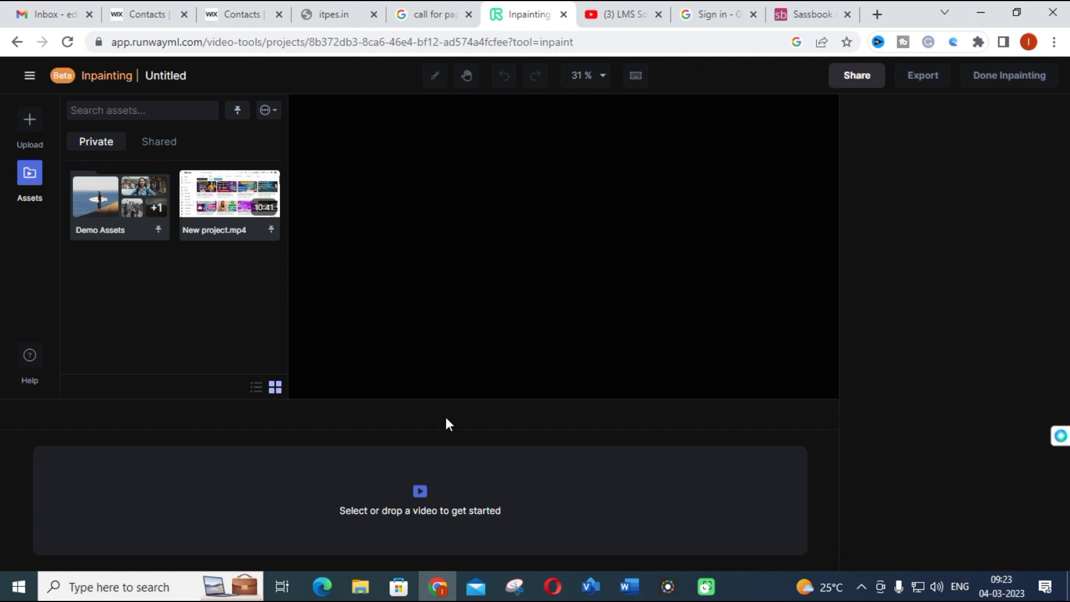
- Upload the 00:48 foggy-road walking video from the Desktop to the asset library
click(37, 120)
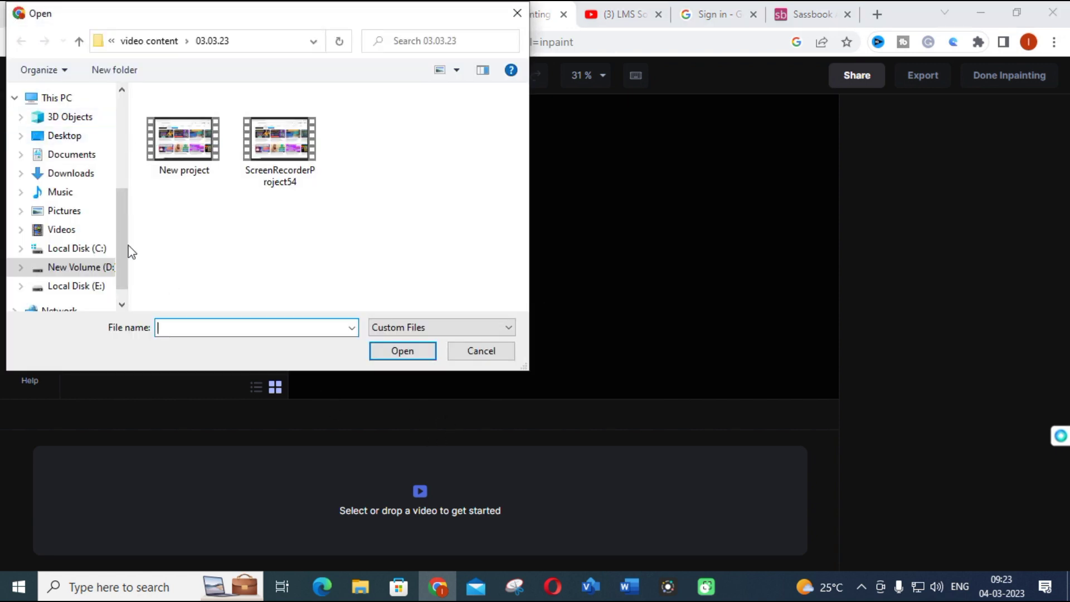
drag(124, 248, 116, 162)
scroll(109, 145, up, 2)
click(69, 142)
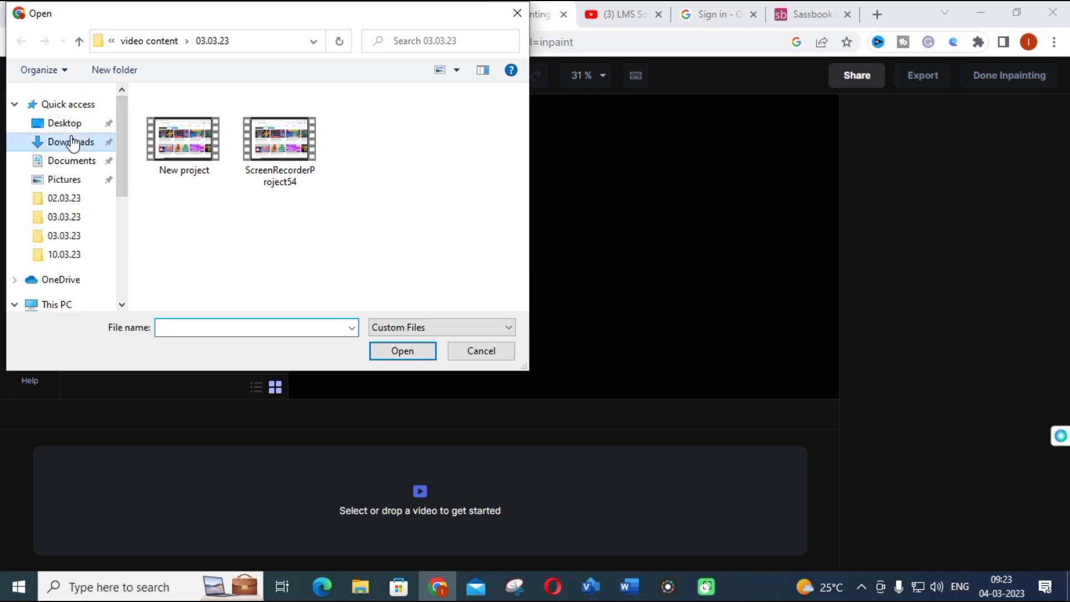
click(67, 123)
click(242, 166)
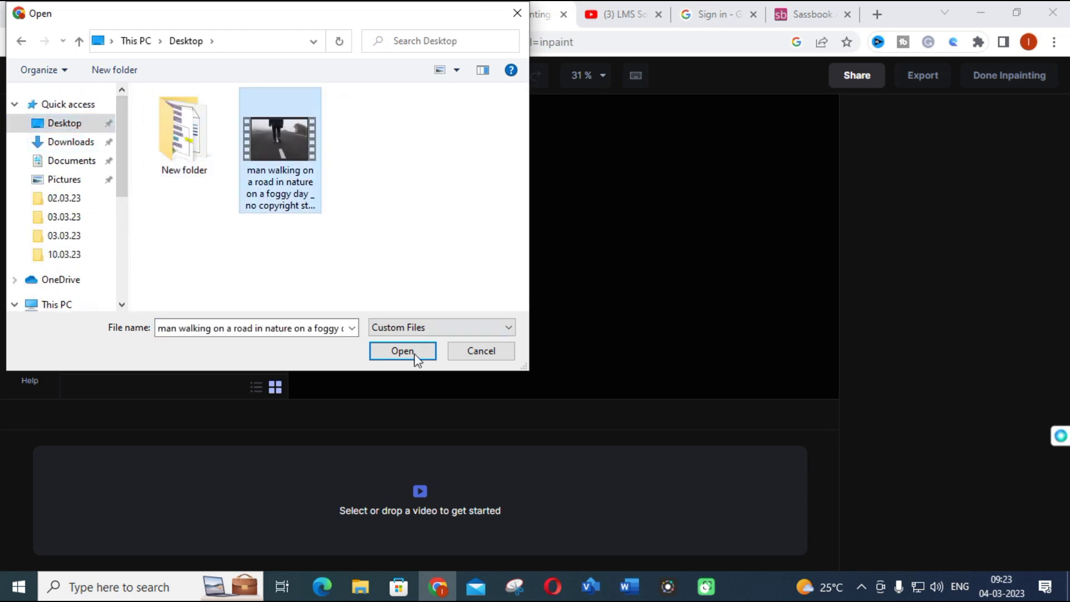
click(414, 356)
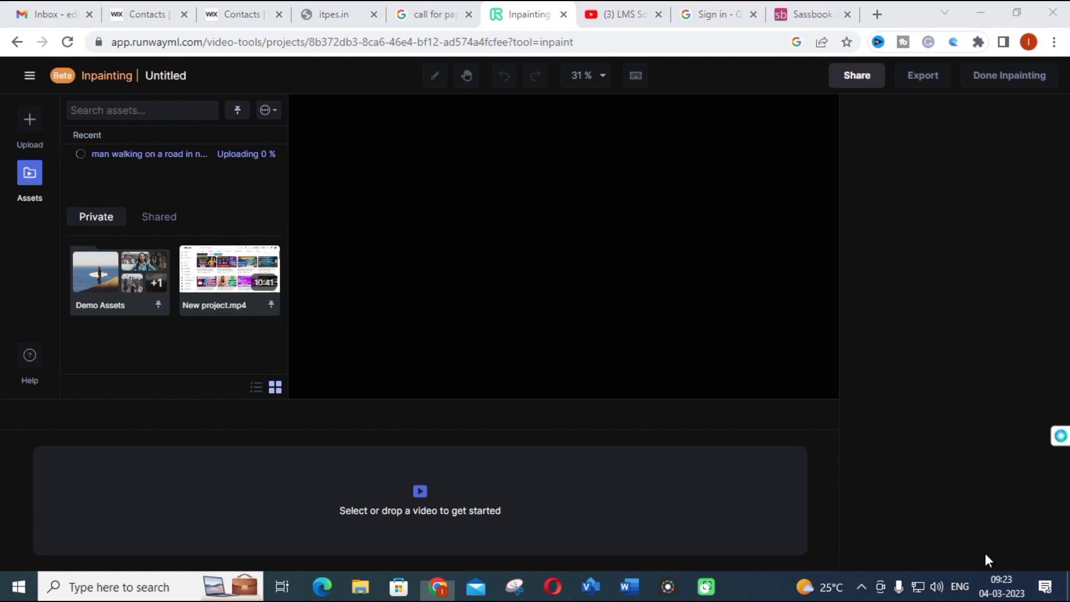
mouse_move(116, 276)
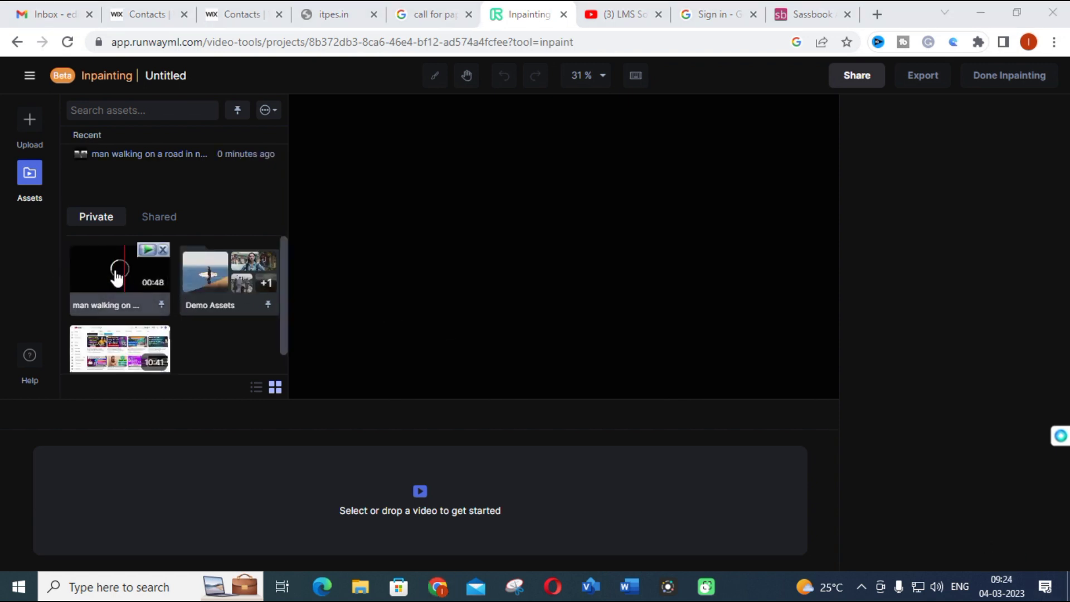
- Drop the uploaded walking video onto the inpainting workspace and go to about 2 seconds in
drag(110, 272, 432, 502)
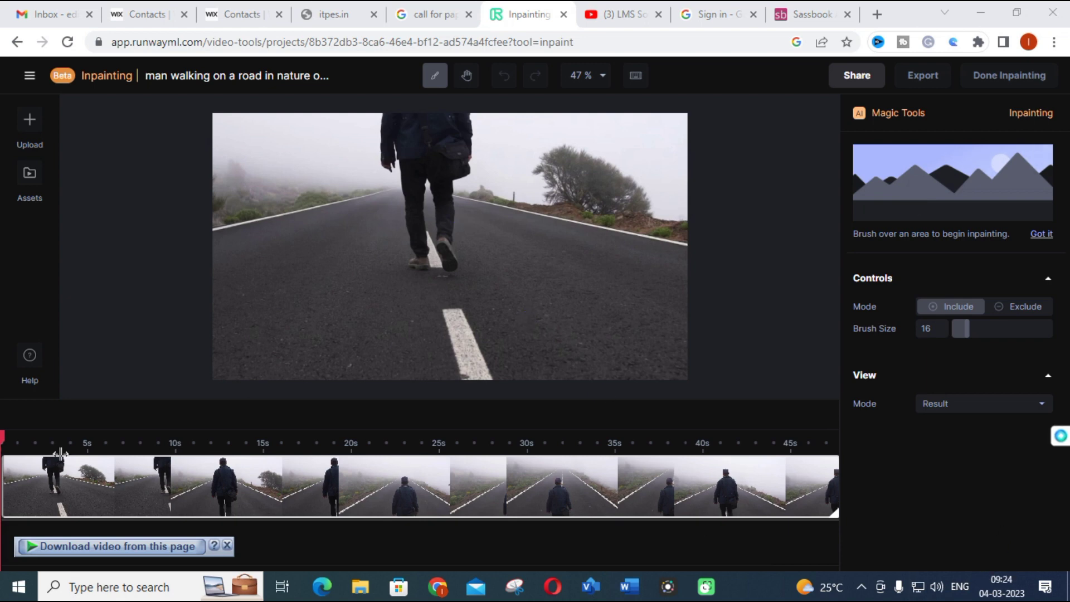
click(37, 446)
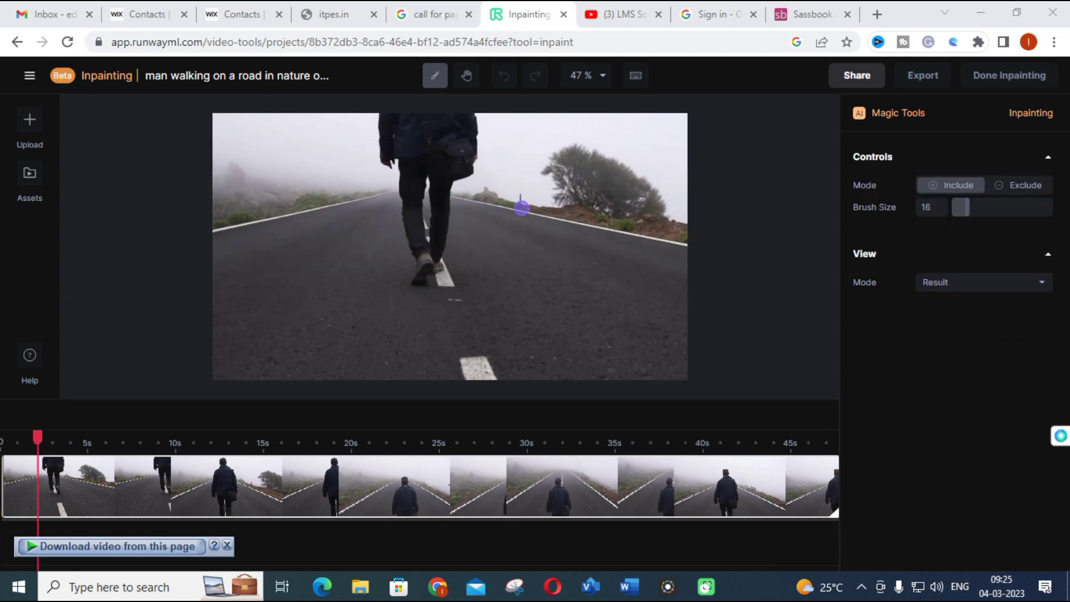
- With brush size about 45, mask the walking man and preview the inpainted clip
drag(965, 210, 996, 213)
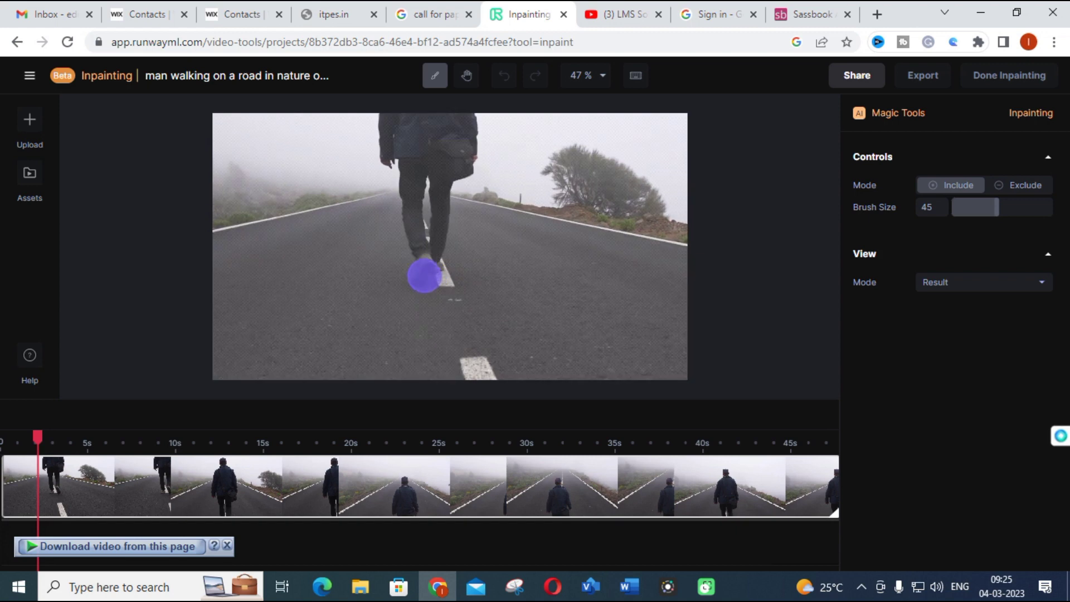
mouse_move(425, 272)
mouse_down()
mouse_move(389, 129)
mouse_move(470, 130)
mouse_move(475, 159)
mouse_move(449, 177)
mouse_move(427, 143)
mouse_move(447, 239)
mouse_move(435, 272)
mouse_up()
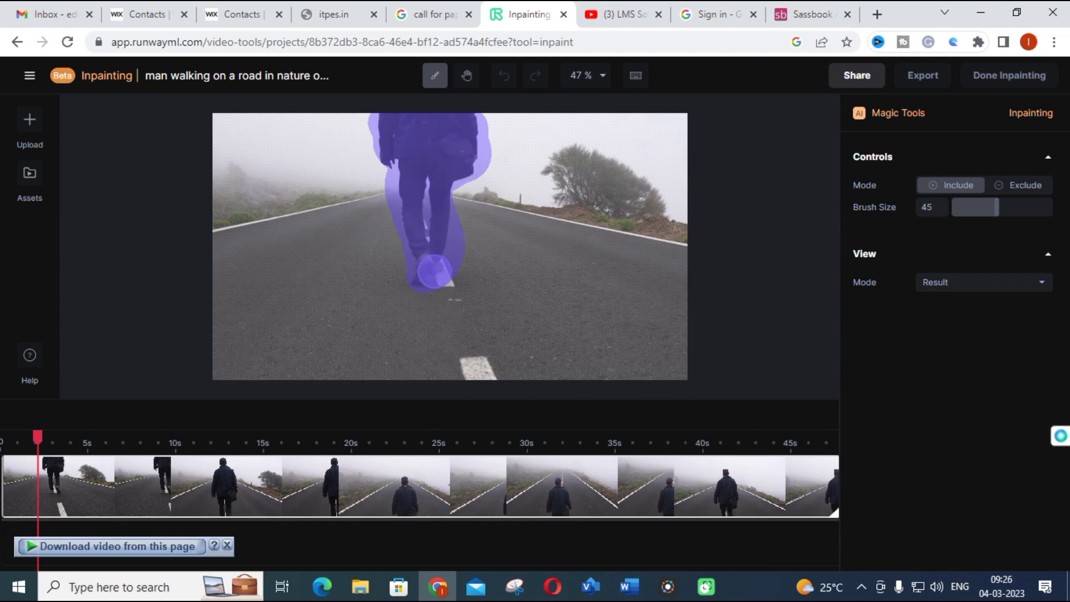
drag(997, 208, 975, 211)
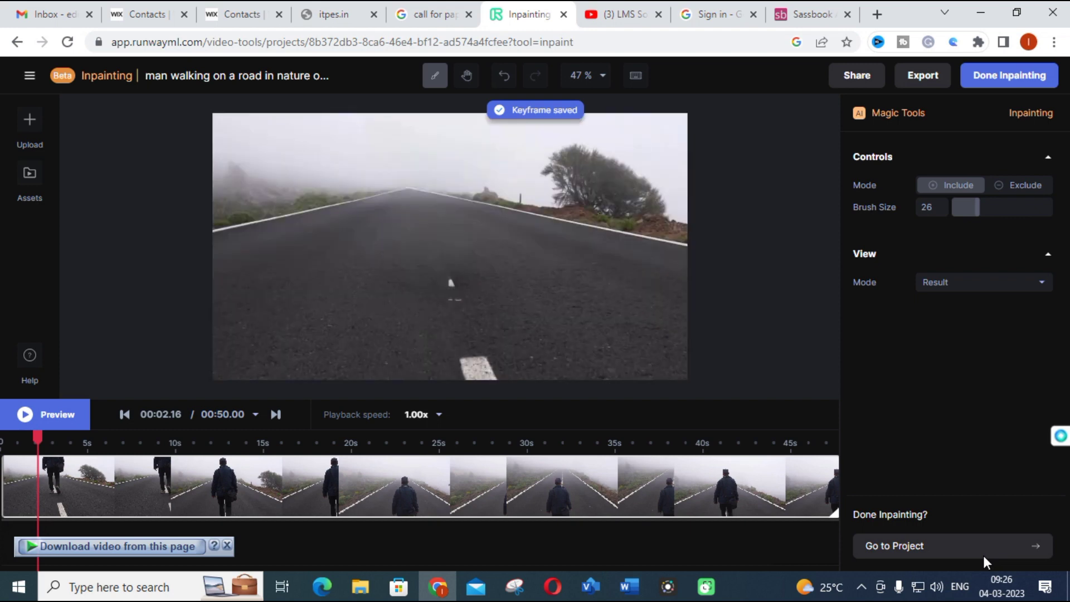
key(space)
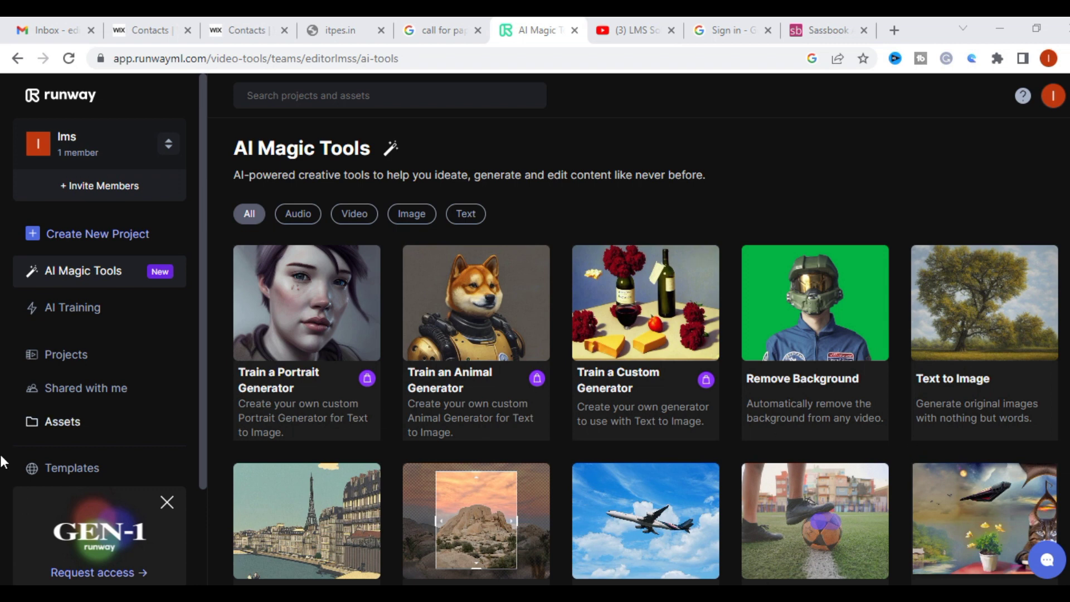
- Create a new Green Screen project and bring up its tutorial video
click(102, 321)
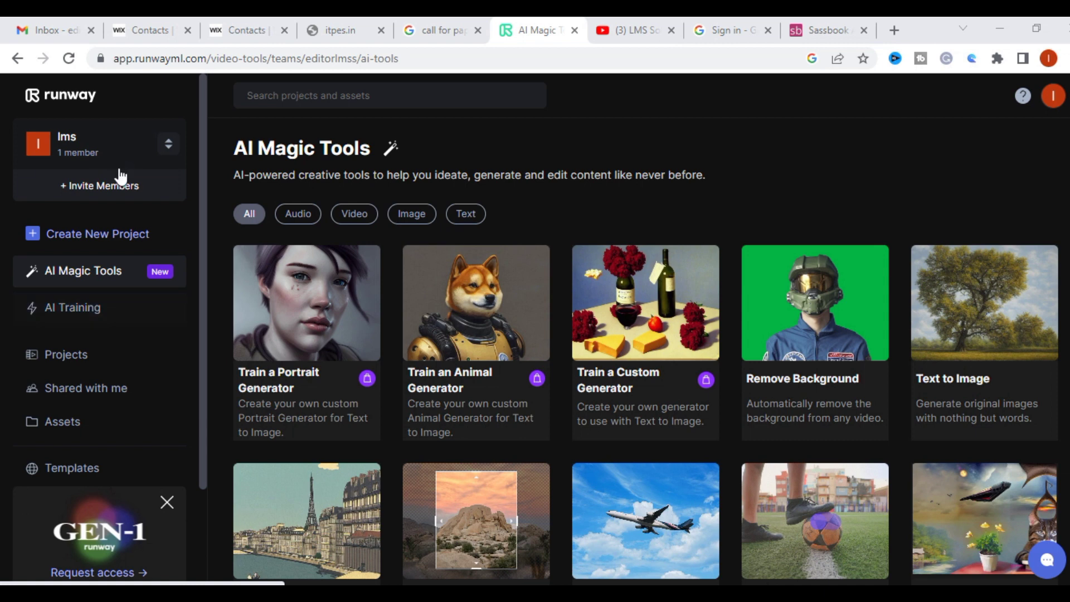
click(92, 234)
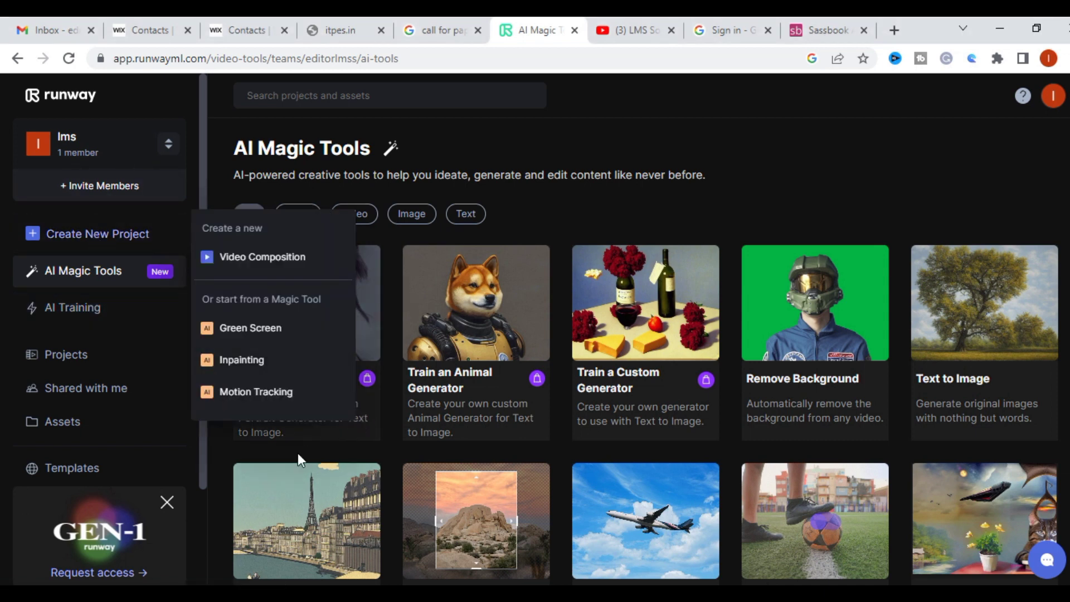
click(282, 329)
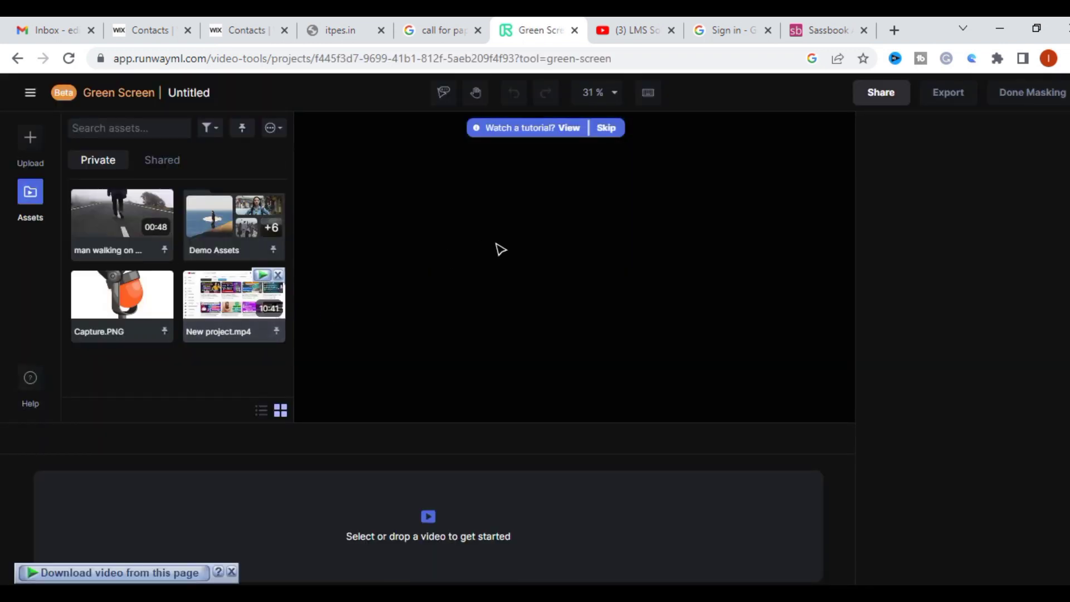
click(571, 128)
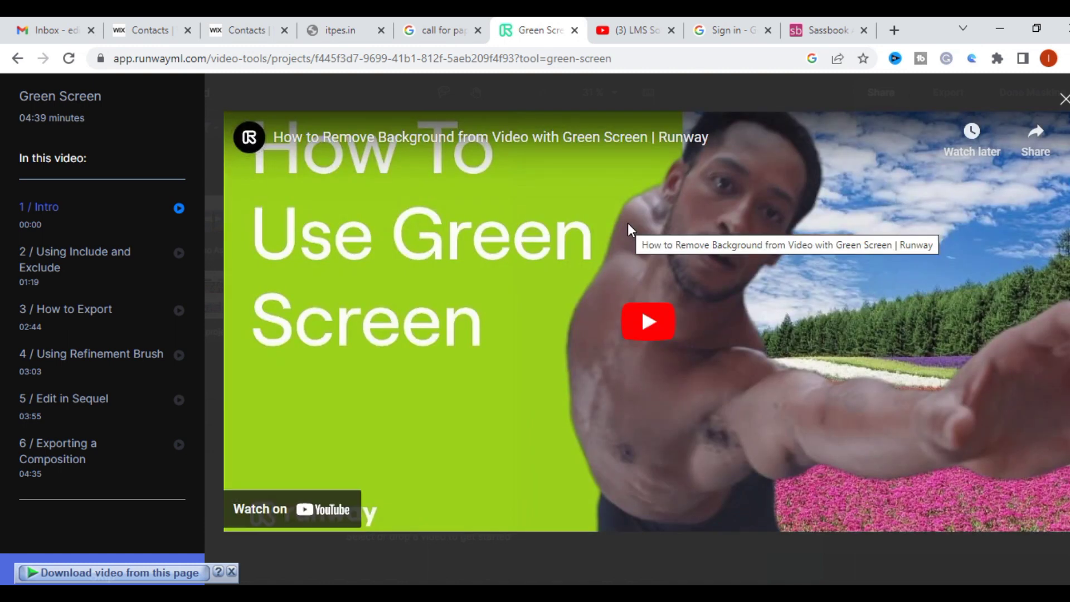
- Play the opening of the Green Screen tutorial video, then pause it
click(651, 325)
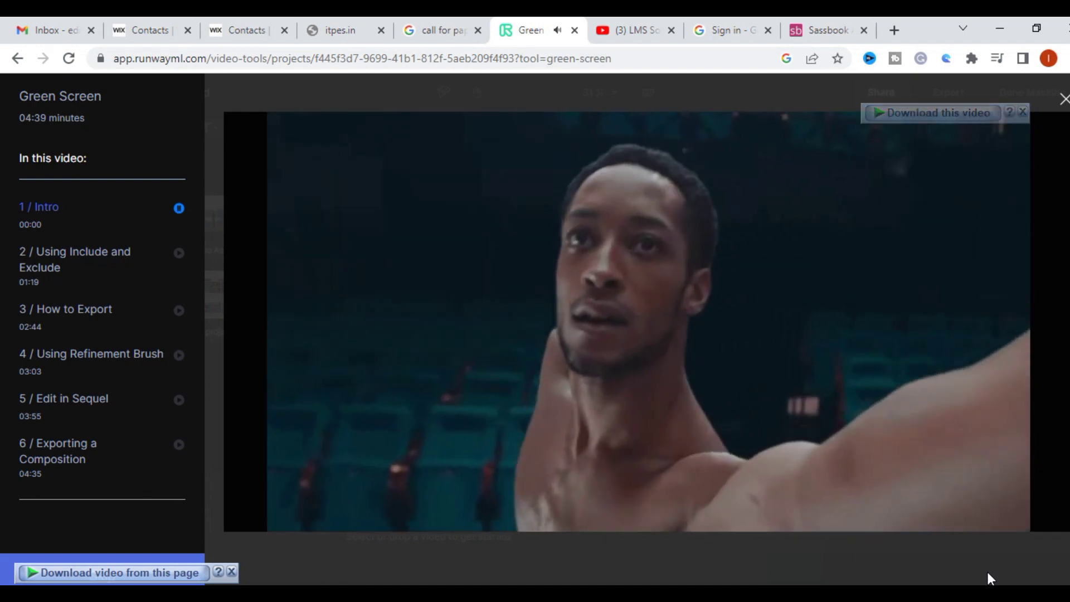
key(space)
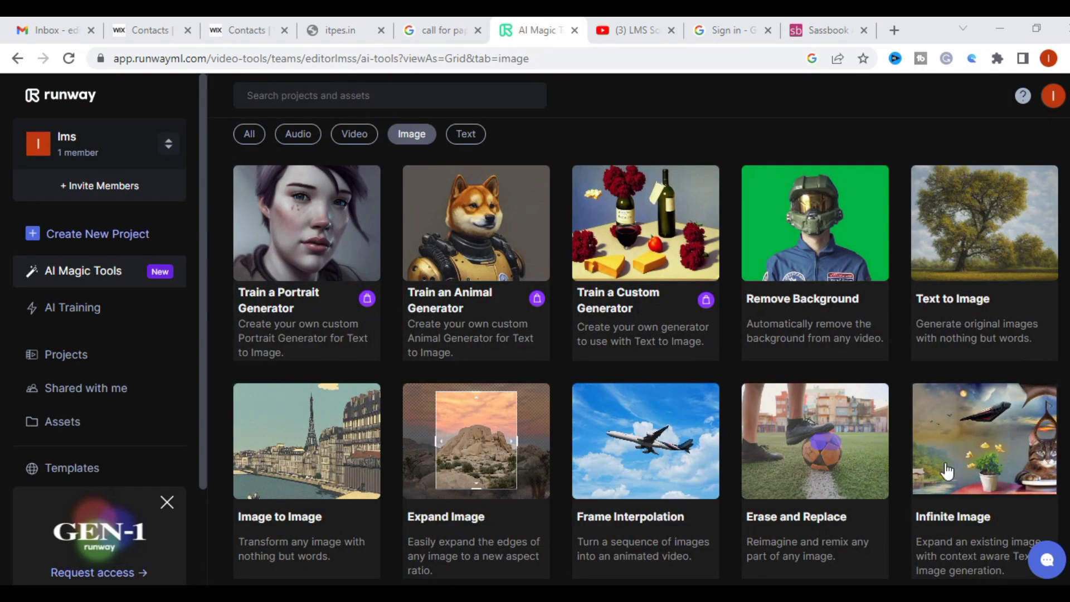
- Open Text to Image with Widescreen (16:9) ratio and 512p resolution
click(957, 304)
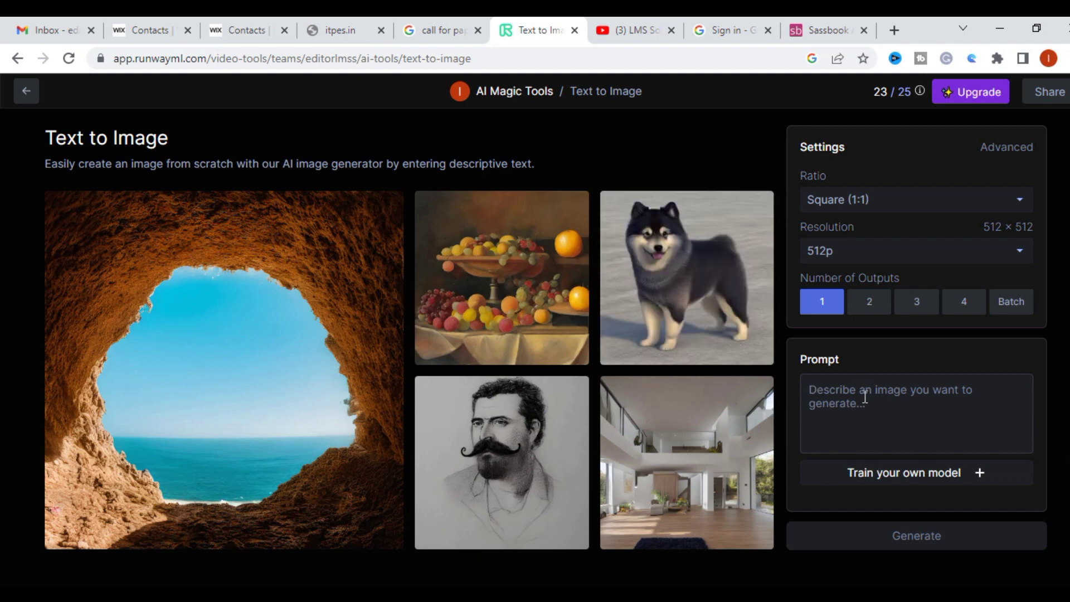
click(1011, 194)
click(914, 220)
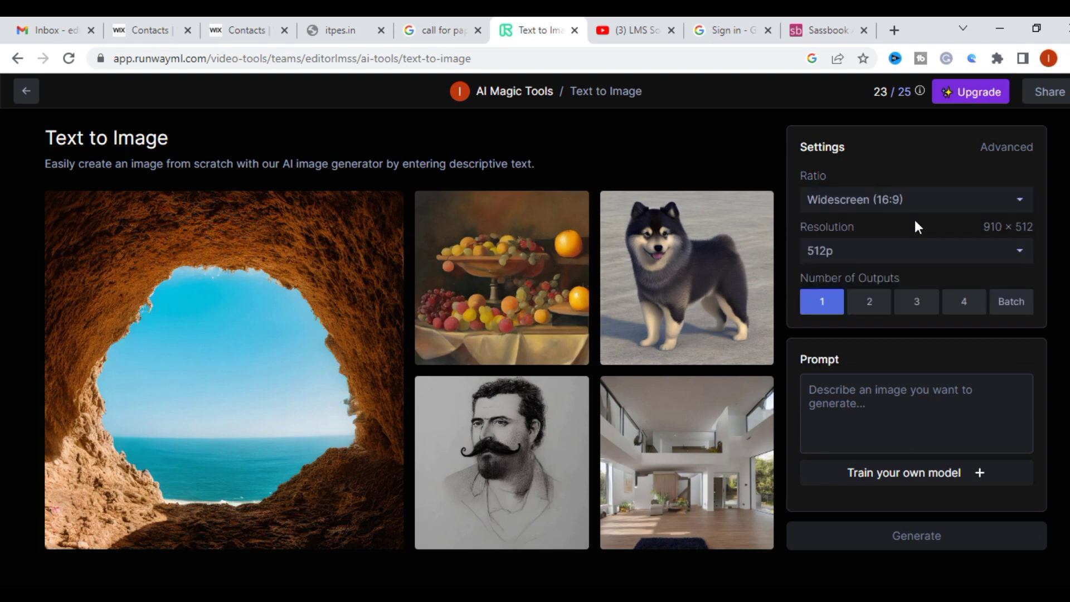
click(1006, 255)
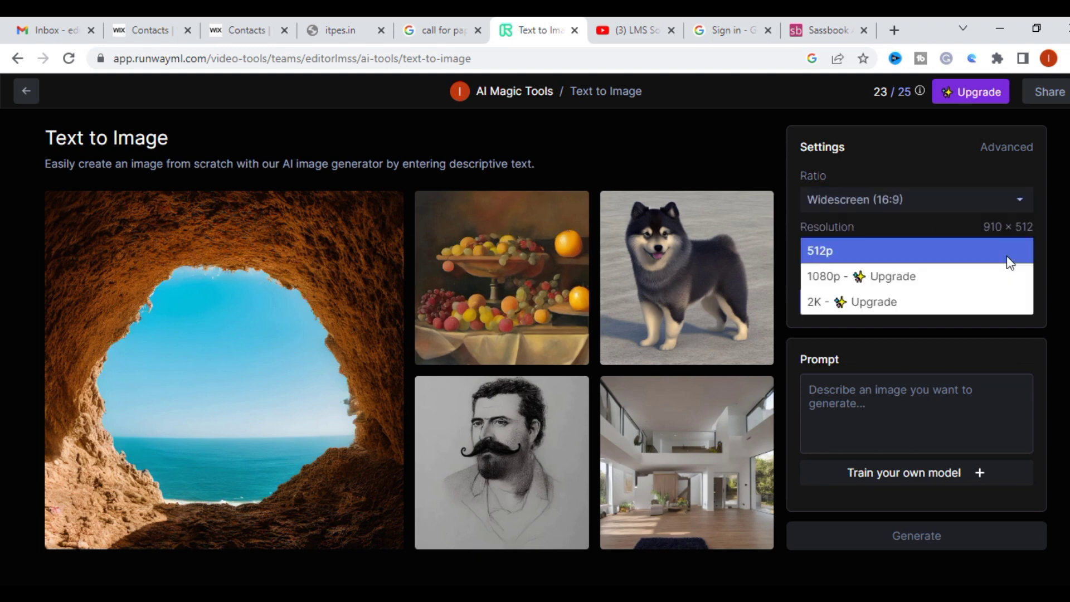
click(931, 164)
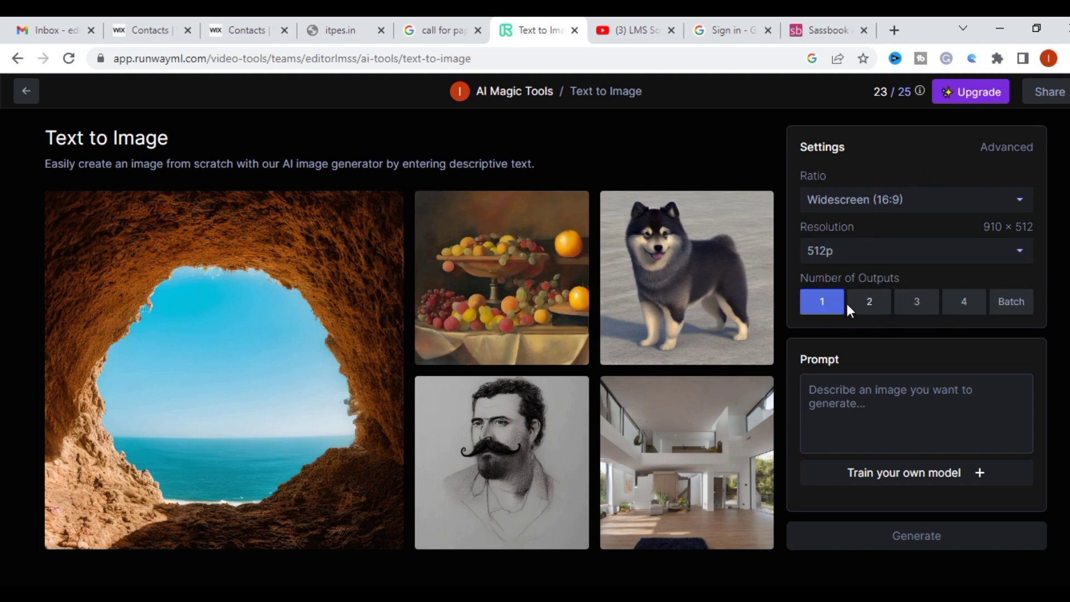
- Focus the Prompt box, ready to describe the image
click(857, 402)
click(857, 395)
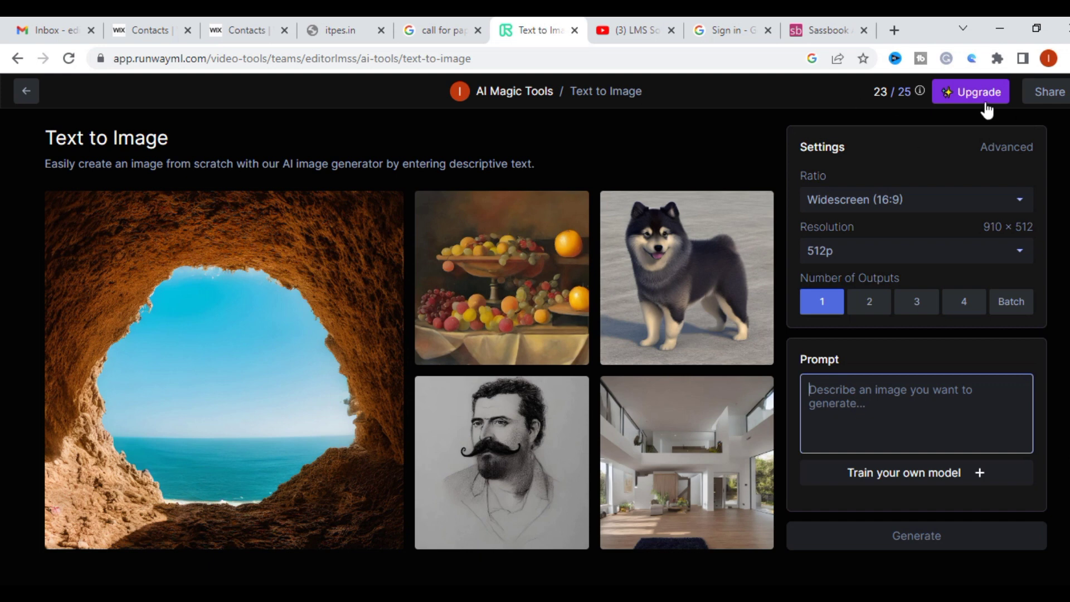
mouse_move(918, 96)
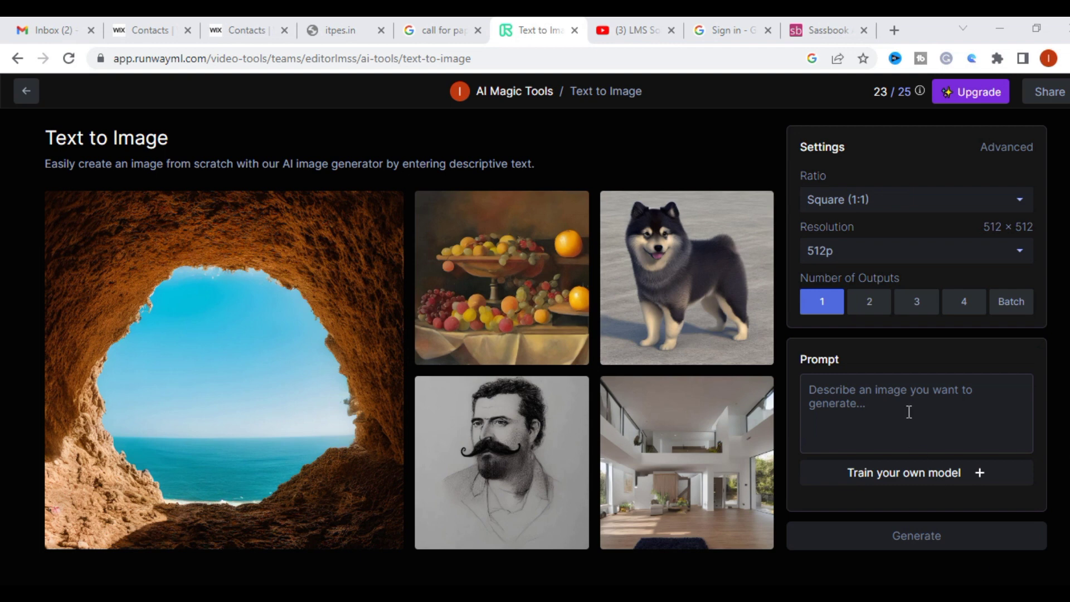
click(908, 411)
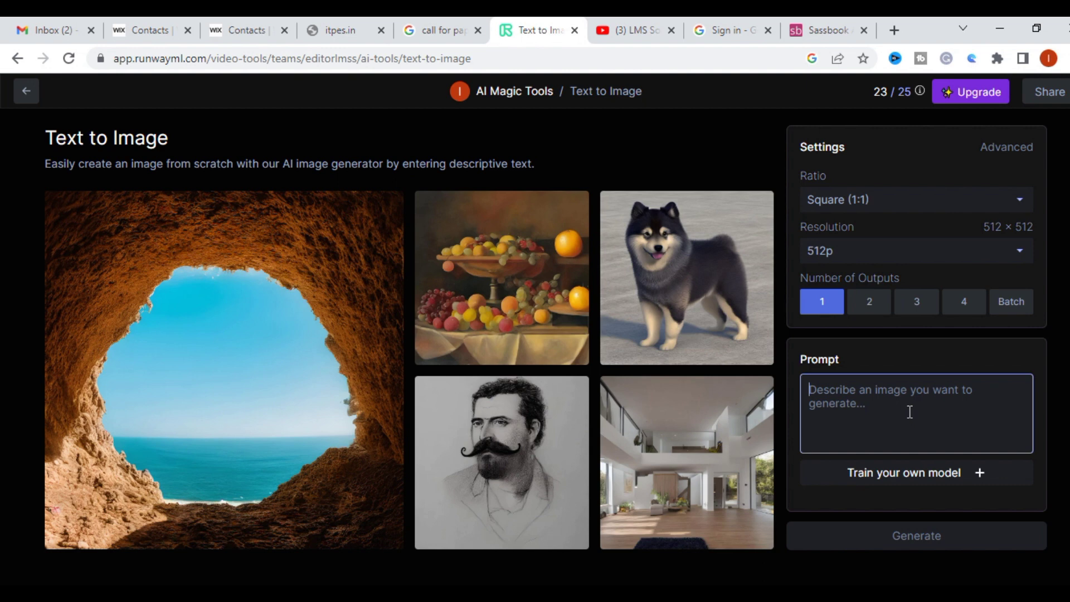
- Generate an image from the prompt 'installation of solar panel in desert'
text(i)
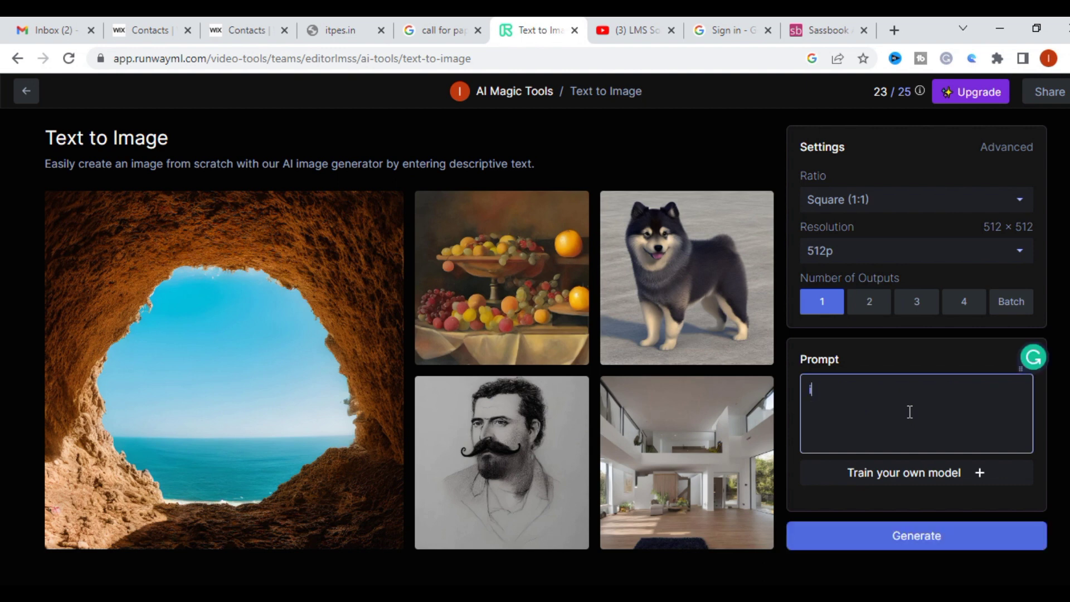
text(nstallatio)
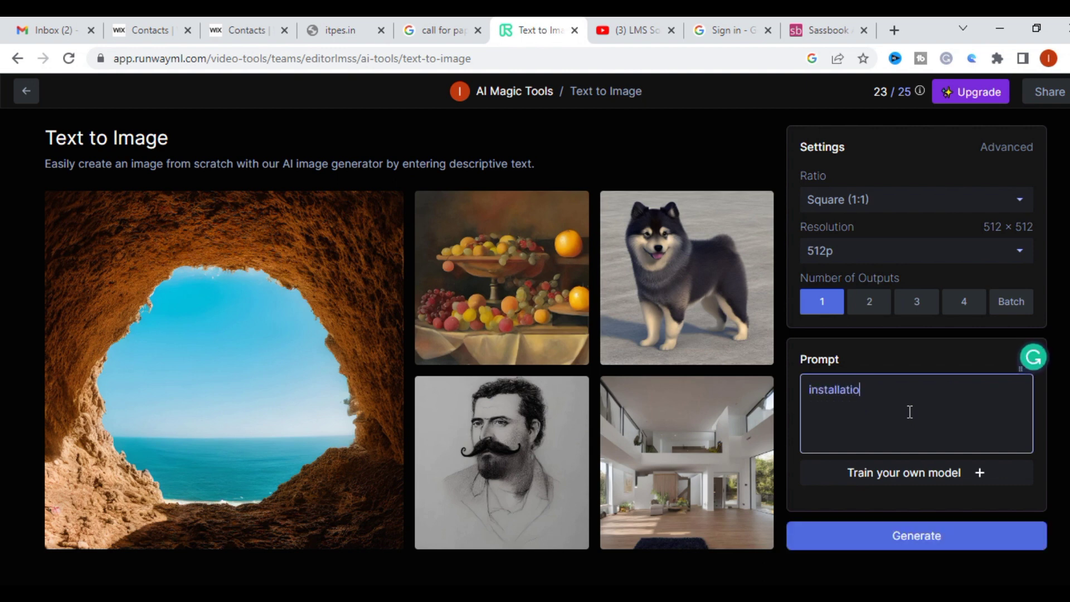
text(n of solar panel in )
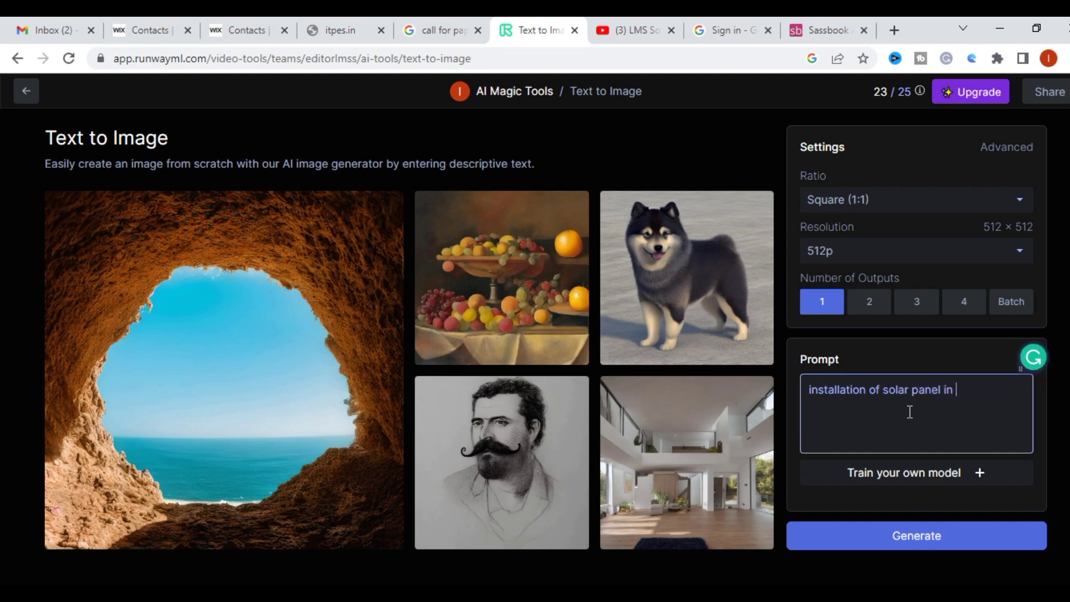
text(desert)
click(925, 544)
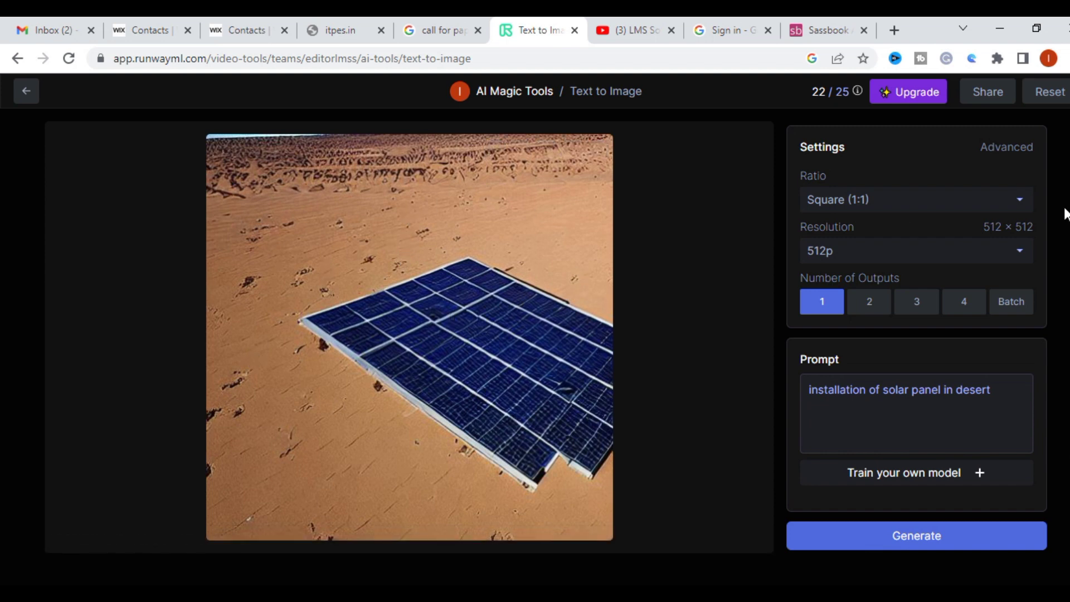
- Check the ratio and resolution options, keeping Square (1:1) and 512p for the desert solar-panel image
click(998, 200)
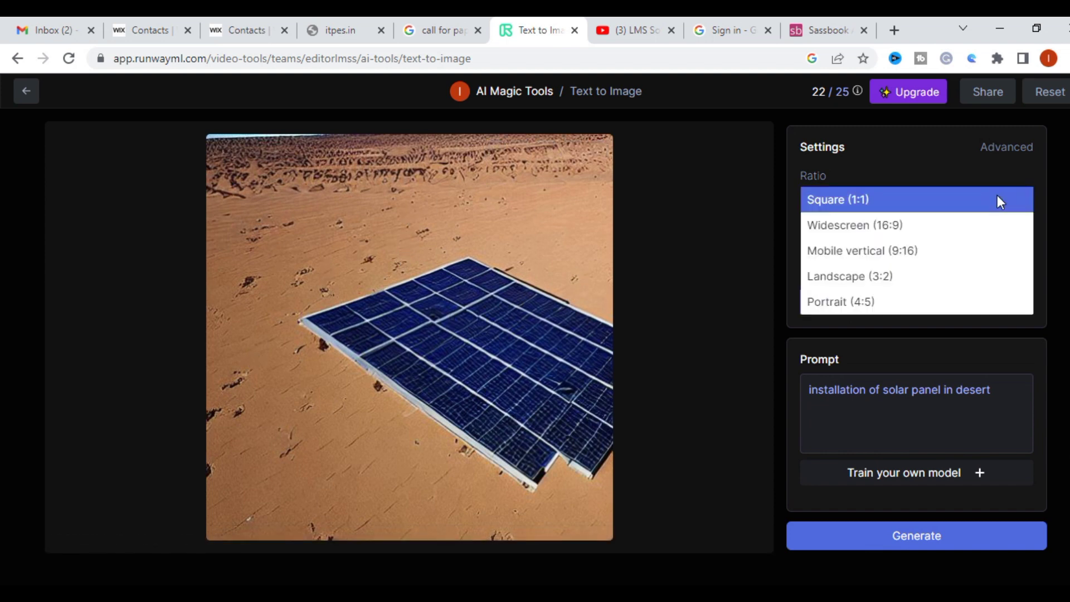
key(Escape)
click(900, 249)
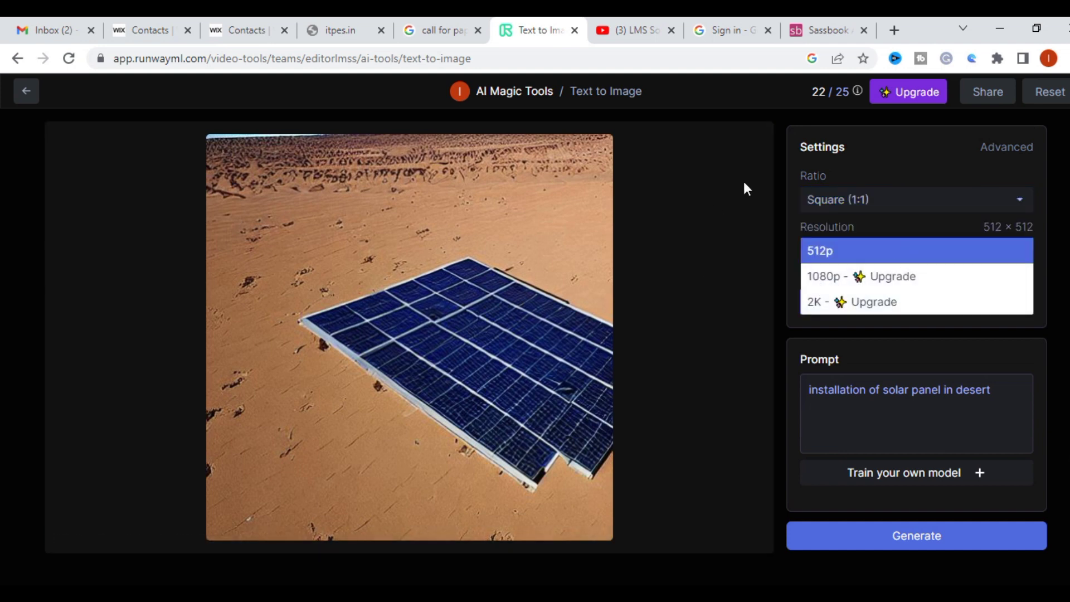
click(871, 162)
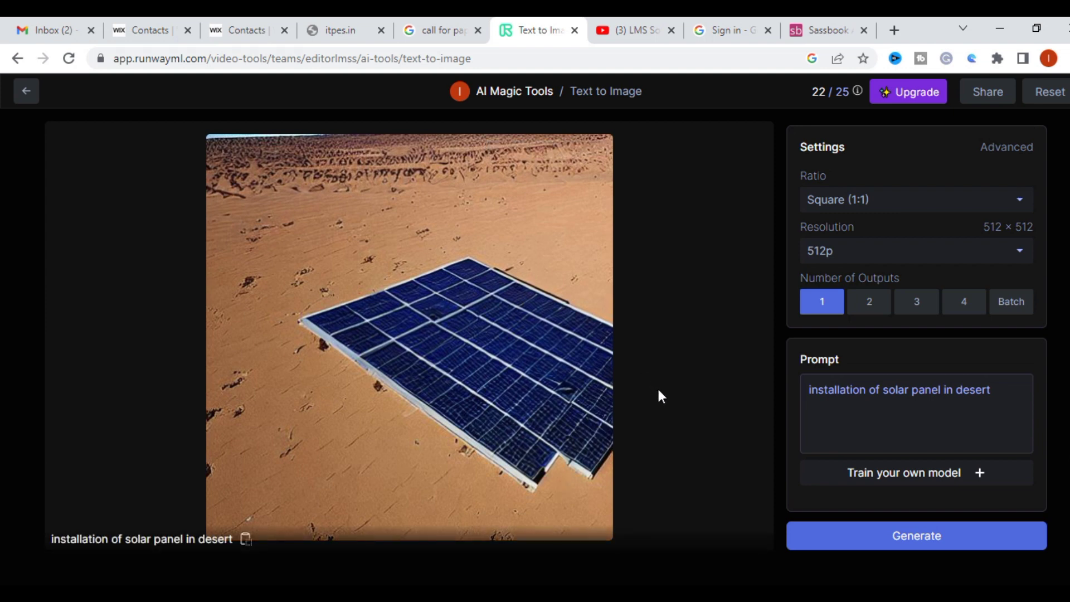
key(alt+Left)
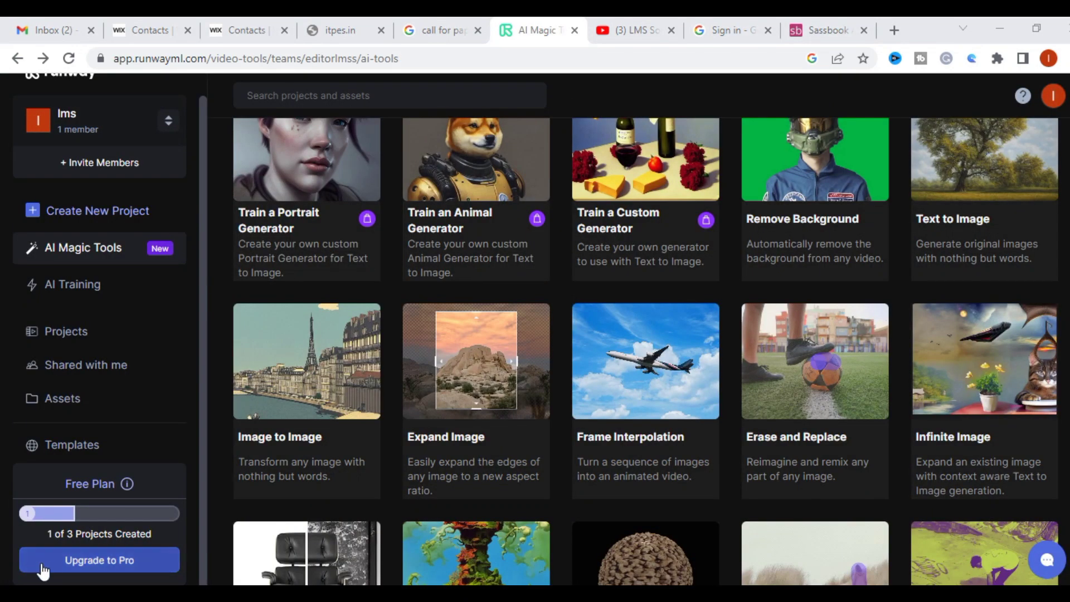
scroll(560, 371, down, 1)
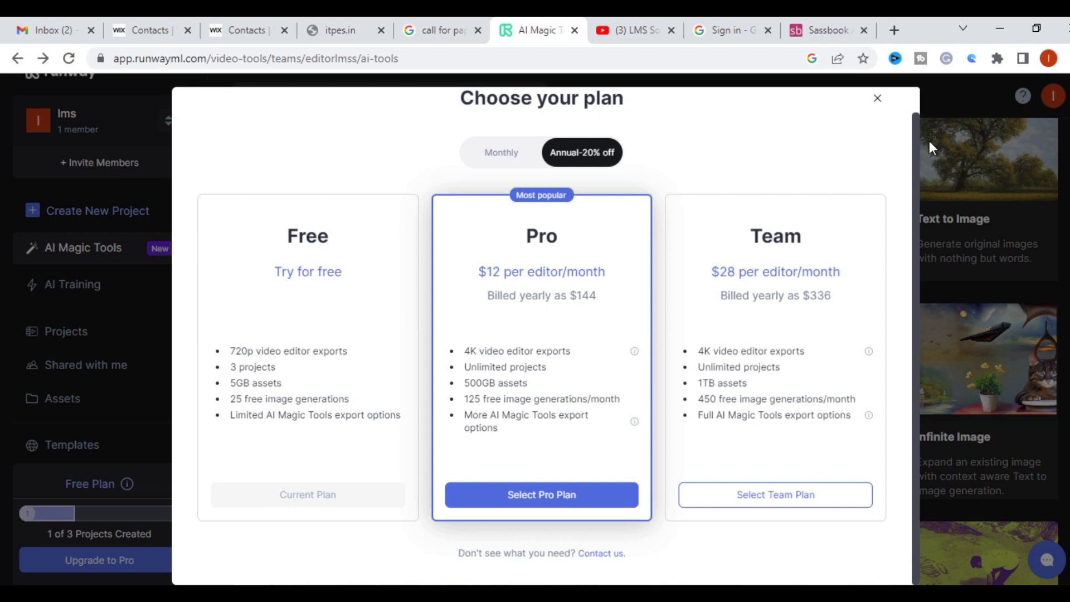
click(876, 101)
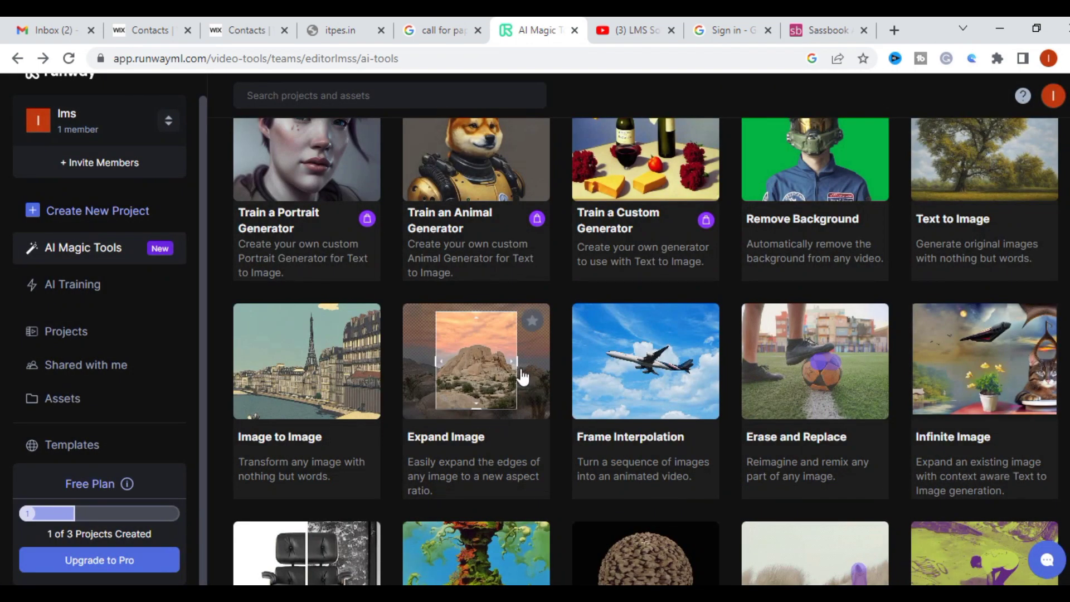
scroll(524, 356, up, 3)
scroll(529, 345, down, 2)
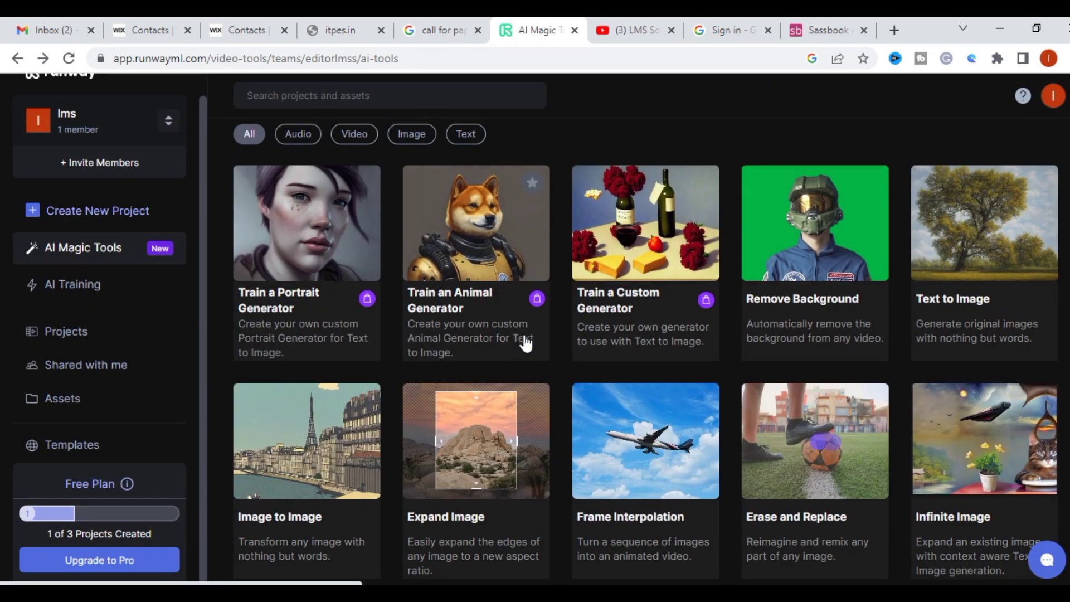
scroll(526, 343, up, 2)
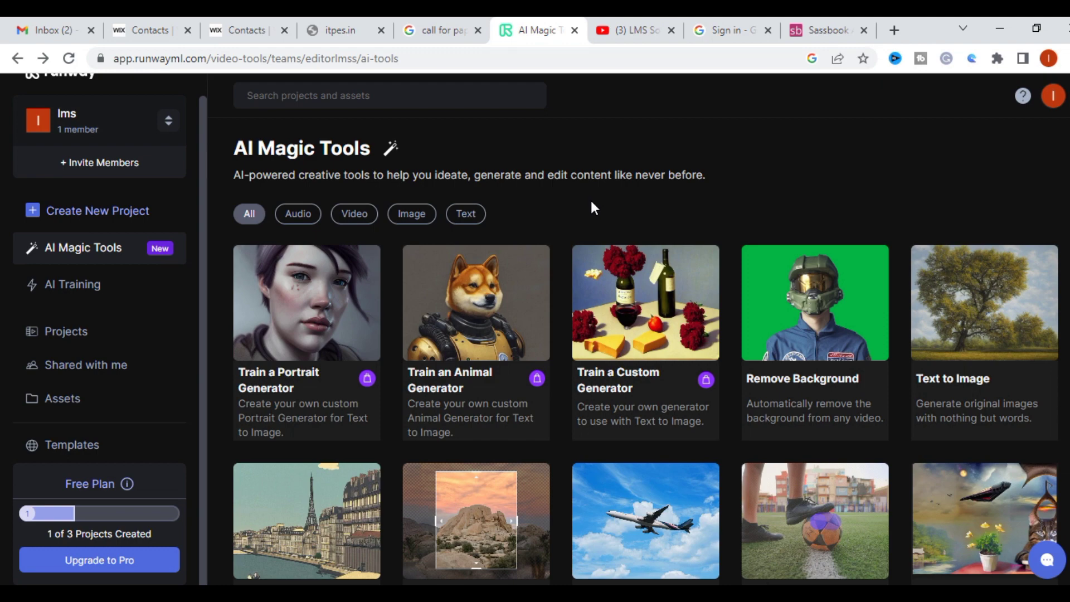
scroll(591, 201, down, 3)
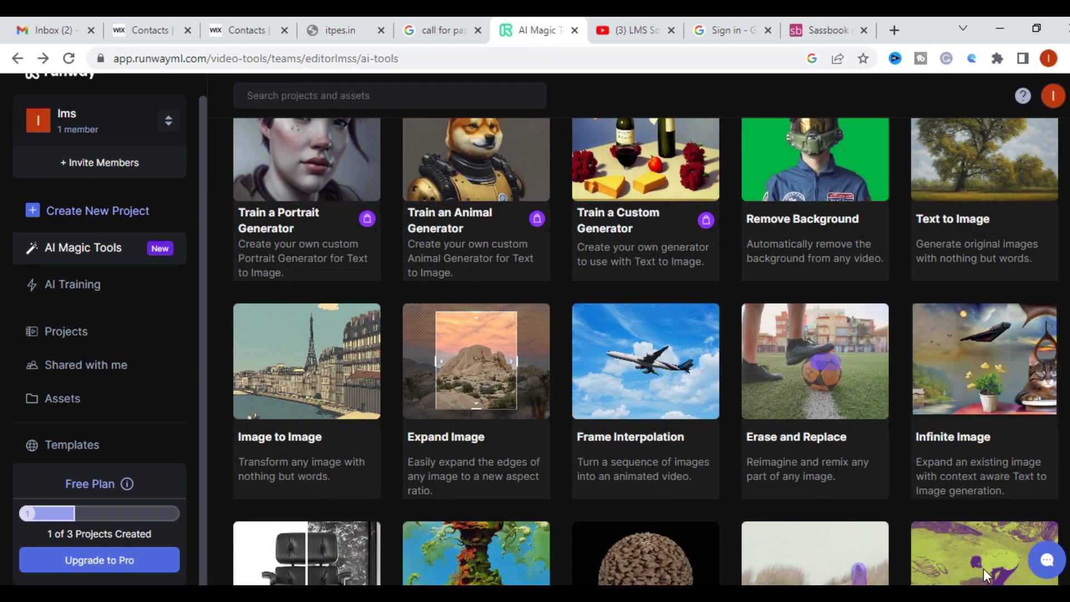